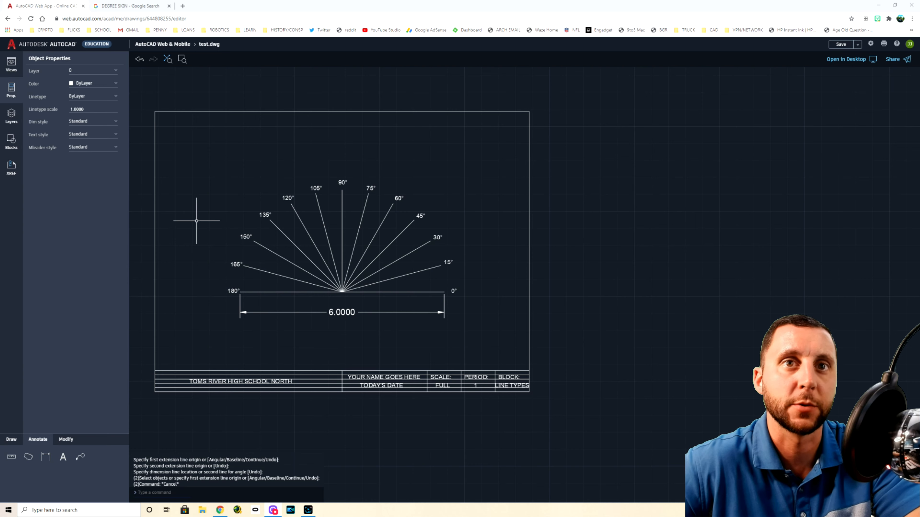
Step: Reposition the TOMS RIVER HIGH SCHOOL NORTH text horizontally within its title block cell
{"action": "middle_click_drag", "start_coordinate": [201, 222], "coordinate": [261, 223]}
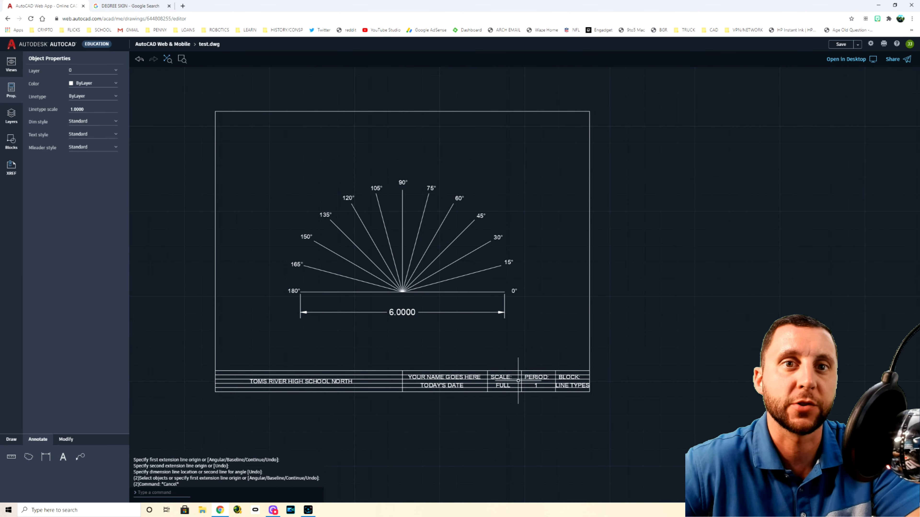
{"action": "scroll", "coordinate": [310, 380], "scroll_direction": "up", "scroll_amount": 5}
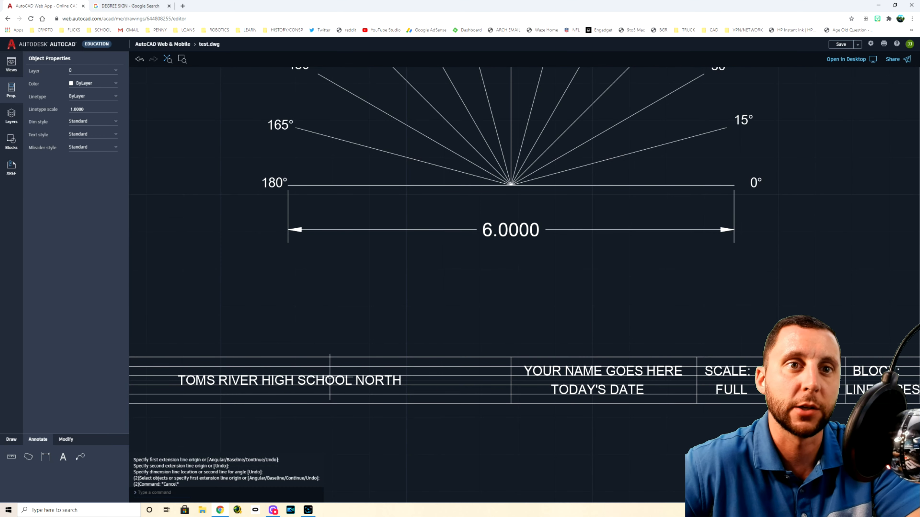
{"action": "scroll", "coordinate": [323, 355], "scroll_direction": "down", "scroll_amount": 2}
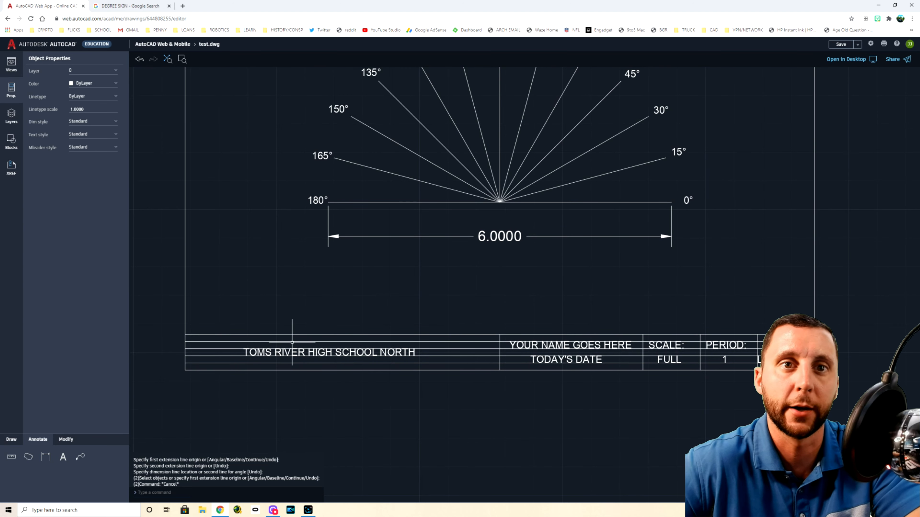
{"action": "left_click", "coordinate": [337, 352]}
{"action": "left_click", "coordinate": [243, 349]}
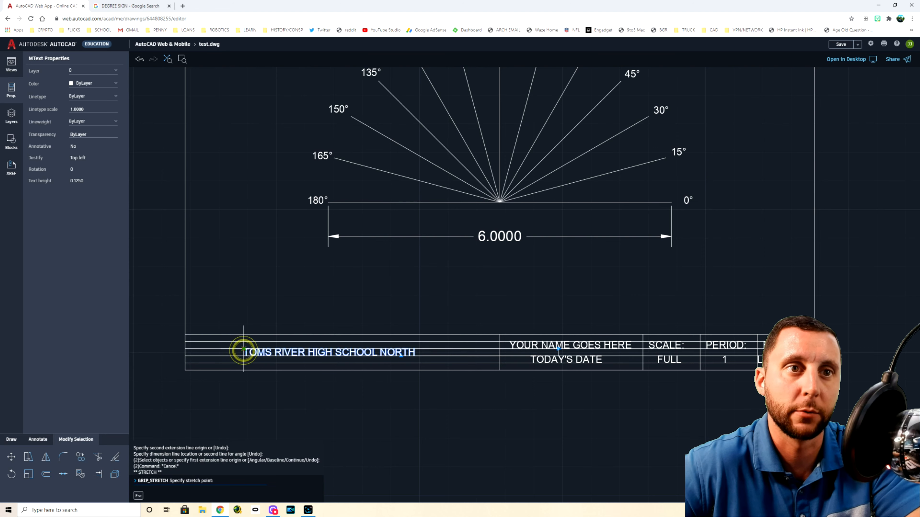
{"action": "left_click", "coordinate": [212, 349]}
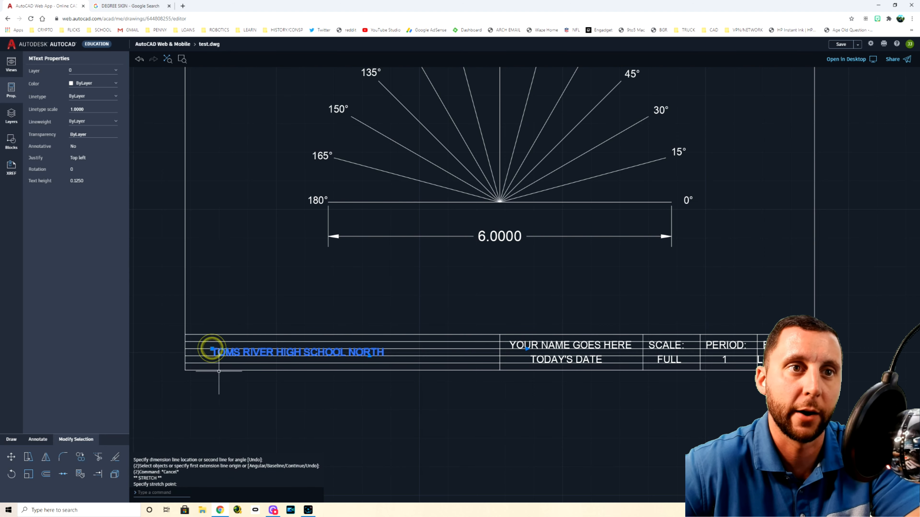
{"action": "left_click", "coordinate": [211, 349]}
{"action": "left_click", "coordinate": [256, 349]}
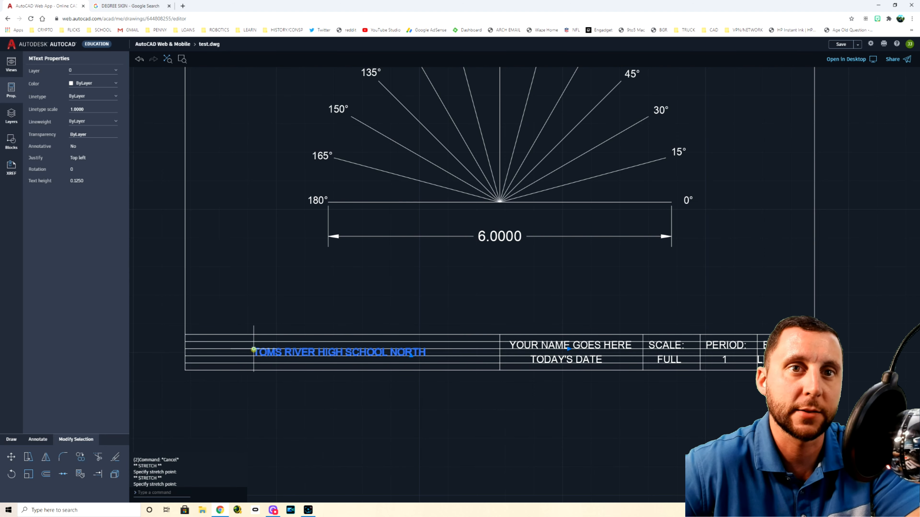
{"action": "key", "text": "Escape"}
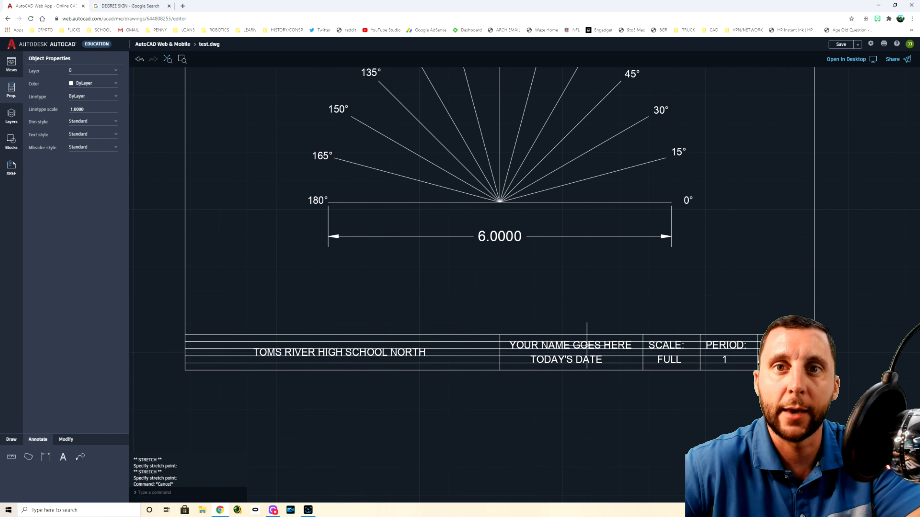
Step: Open the title block's date text and name text for editing, closing each without changing it
{"action": "middle_click_drag", "start_coordinate": [584, 349], "coordinate": [448, 313]}
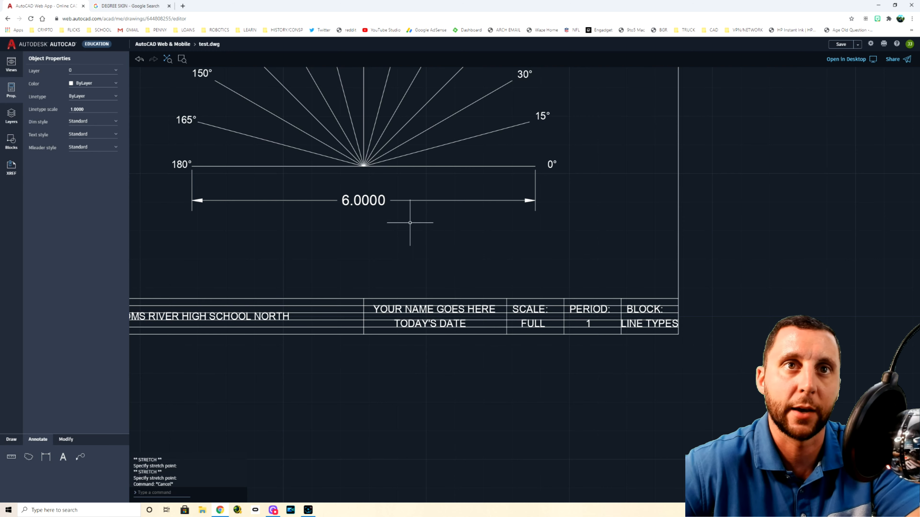
{"action": "double_click", "coordinate": [442, 322]}
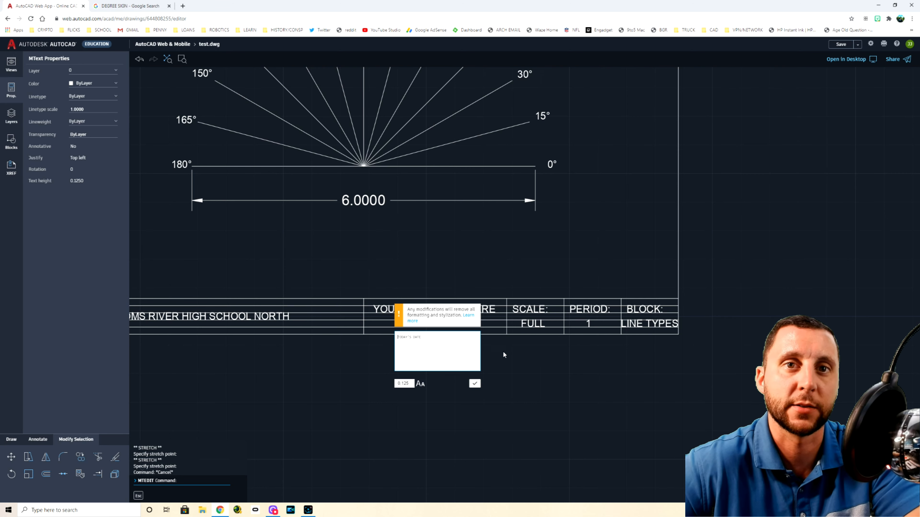
{"action": "left_click", "coordinate": [502, 366]}
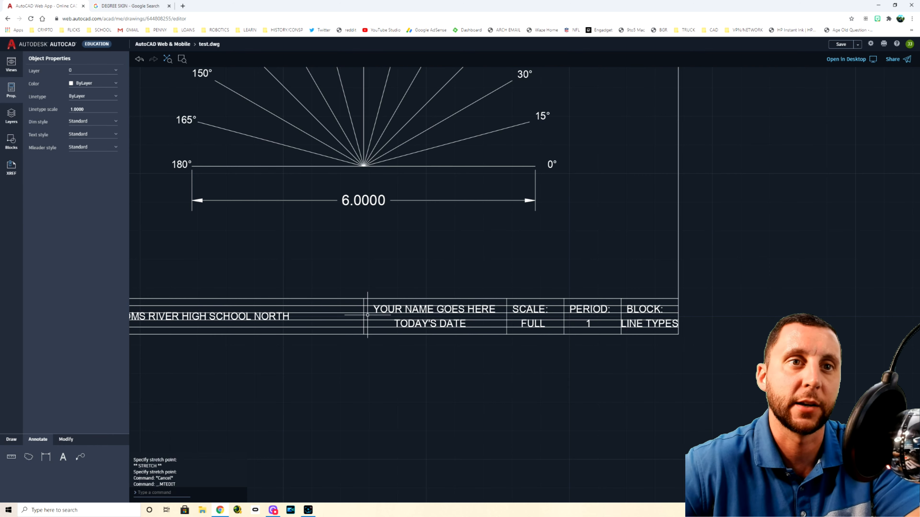
{"action": "double_click", "coordinate": [425, 309]}
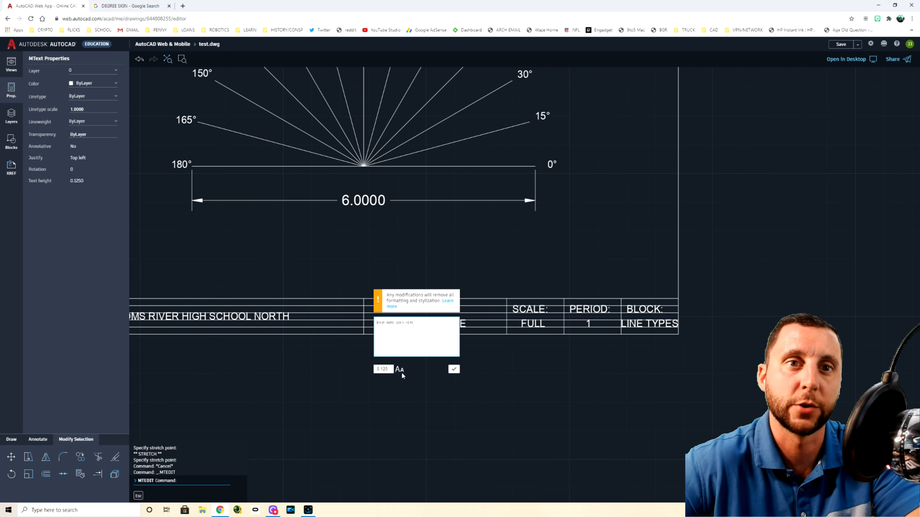
{"action": "left_click", "coordinate": [453, 370]}
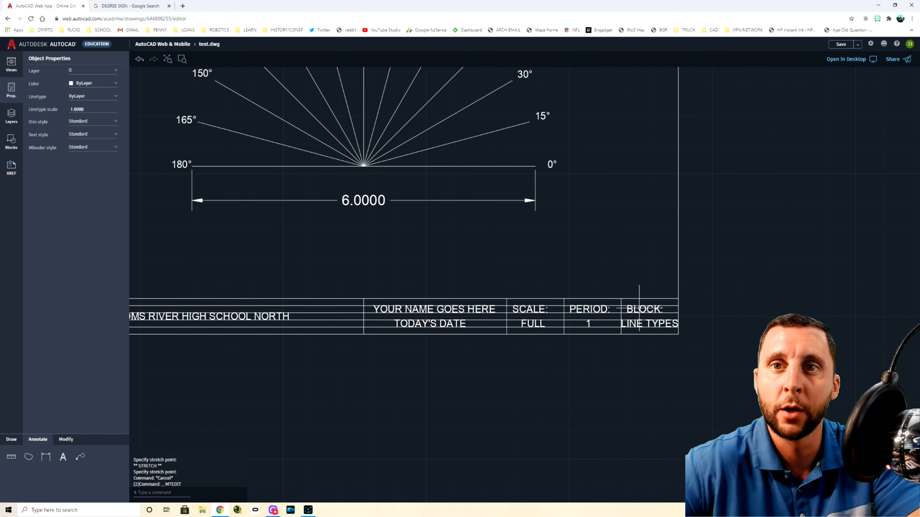
Step: Replace the LINE TYPES text under BLOCK in the title block with TRI SUMM
{"action": "double_click", "coordinate": [629, 321]}
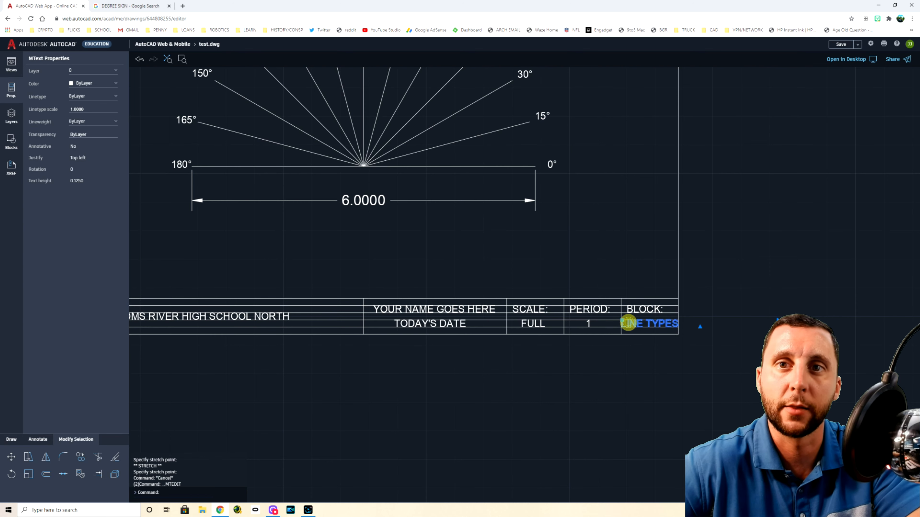
{"action": "type", "text": "TRI SUMM"}
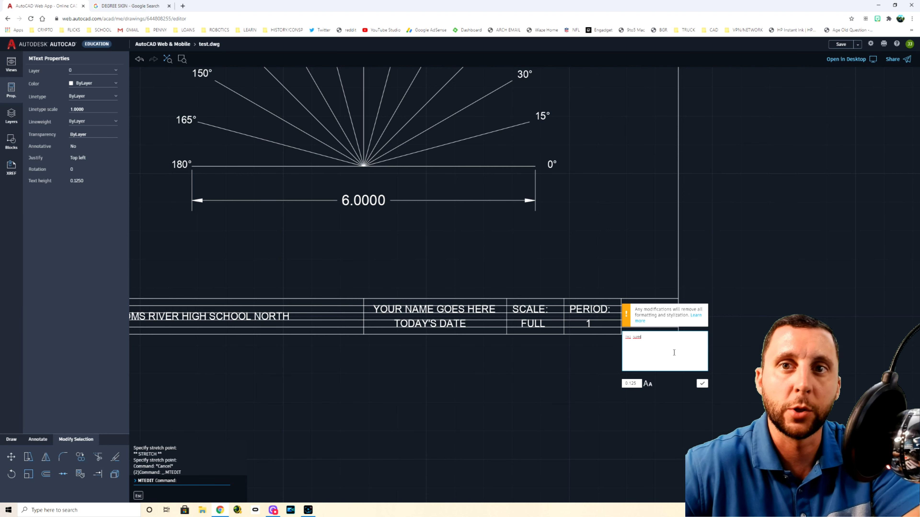
{"action": "left_click", "coordinate": [702, 384]}
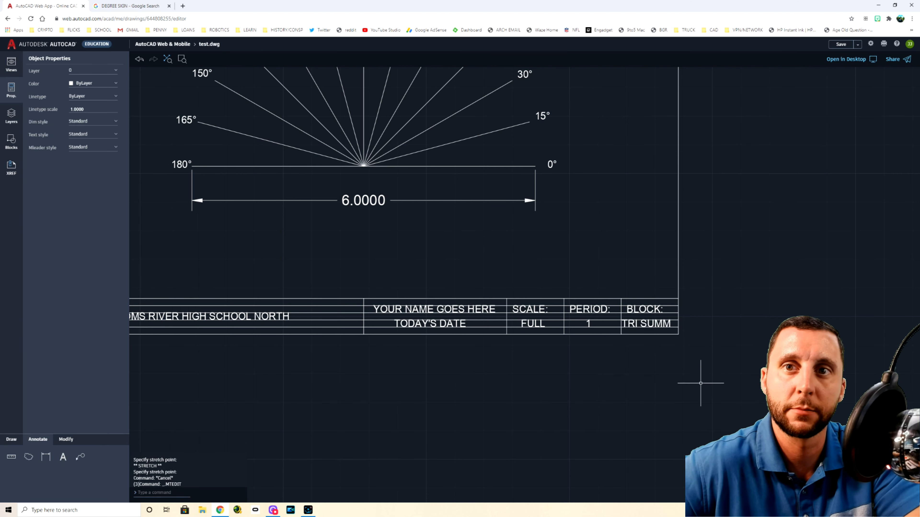
Step: Shift the TRI SUMM text slightly to the right to center it in its title block cell
{"action": "left_click", "coordinate": [648, 324]}
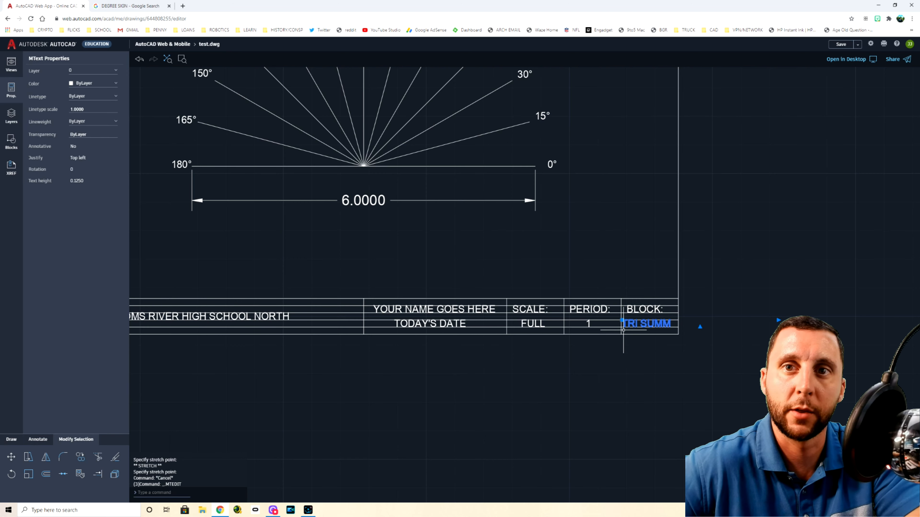
{"action": "scroll", "coordinate": [630, 325], "scroll_direction": "up", "scroll_amount": 3}
{"action": "scroll", "coordinate": [637, 327], "scroll_direction": "up", "scroll_amount": 2}
{"action": "left_click", "coordinate": [603, 310]}
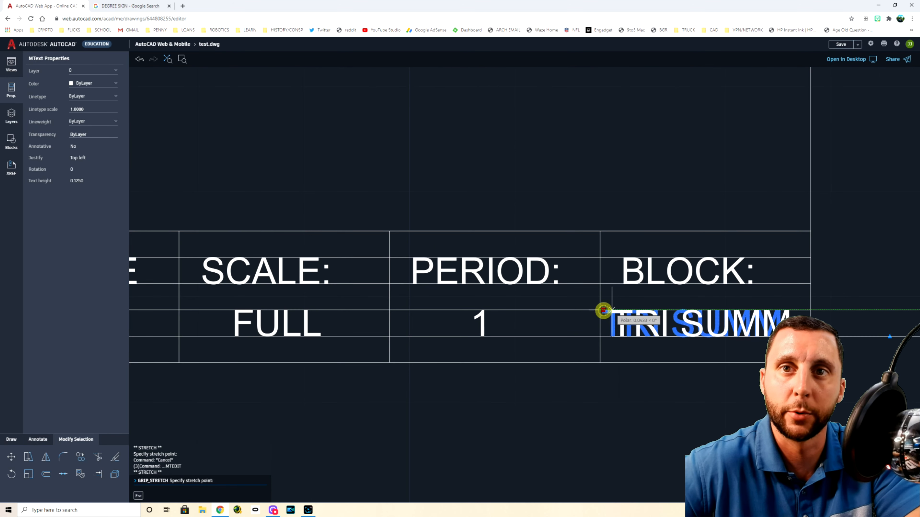
{"action": "key", "text": "Escape"}
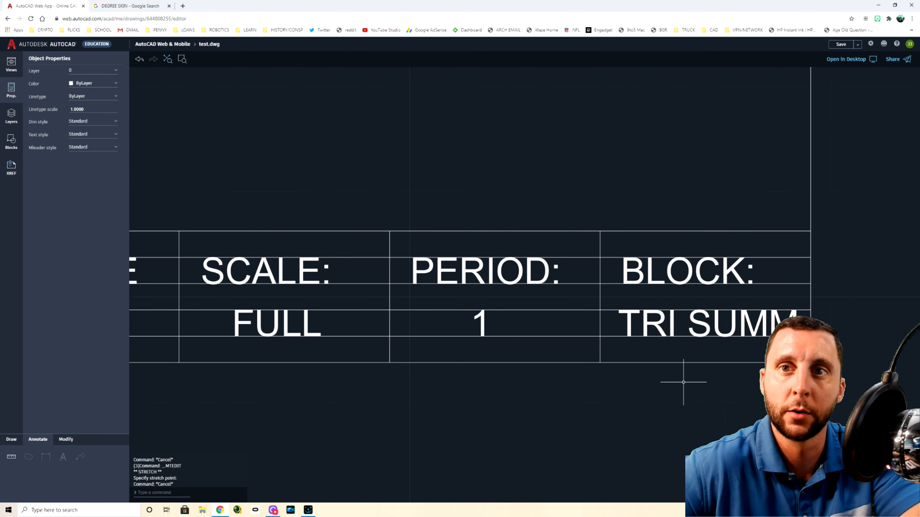
Step: Select the drawing border, the title block outline and its vertical dividers to check their lineweight, then clear the selection
{"action": "scroll", "coordinate": [684, 376], "scroll_direction": "down", "scroll_amount": 7}
{"action": "scroll", "coordinate": [672, 395], "scroll_direction": "down", "scroll_amount": 2}
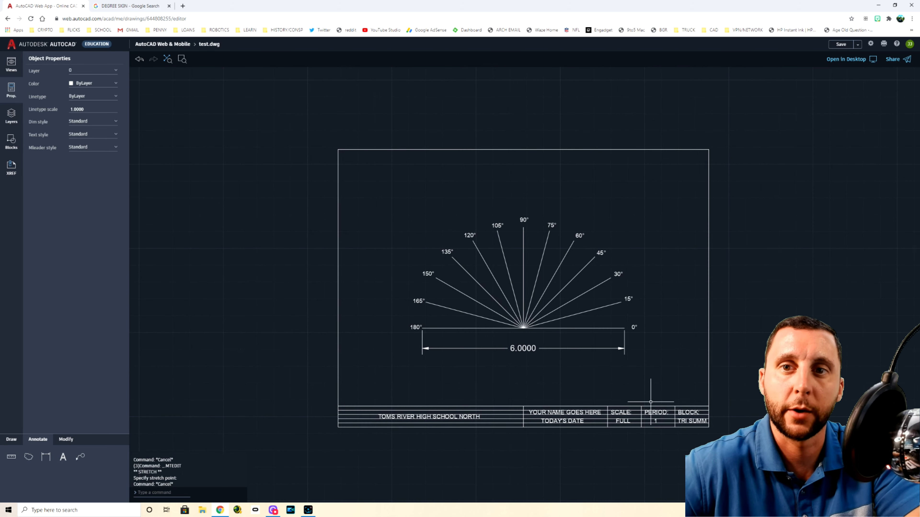
{"action": "left_click", "coordinate": [708, 183]}
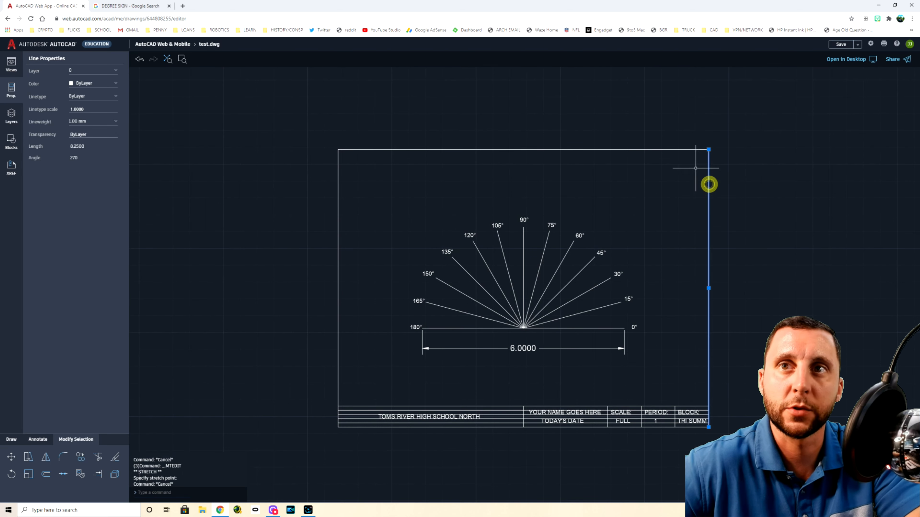
{"action": "left_click", "coordinate": [658, 148]}
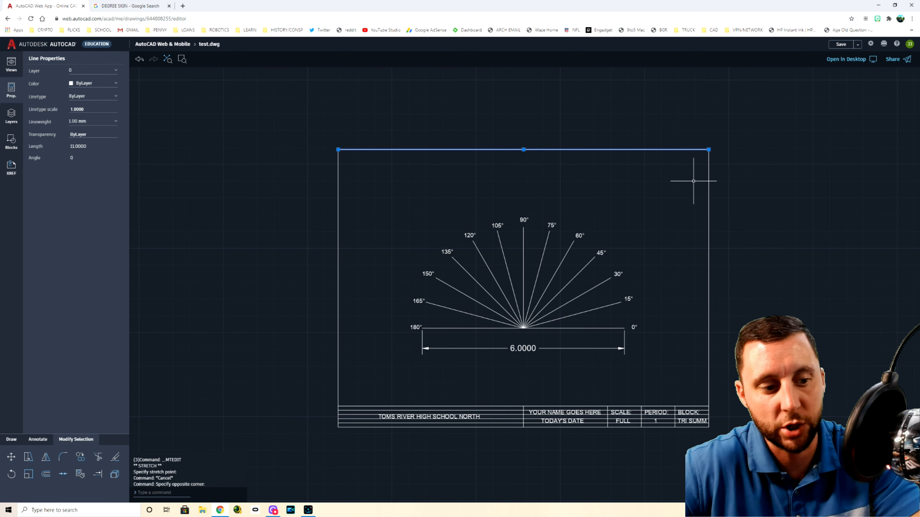
{"action": "left_click", "coordinate": [709, 188]}
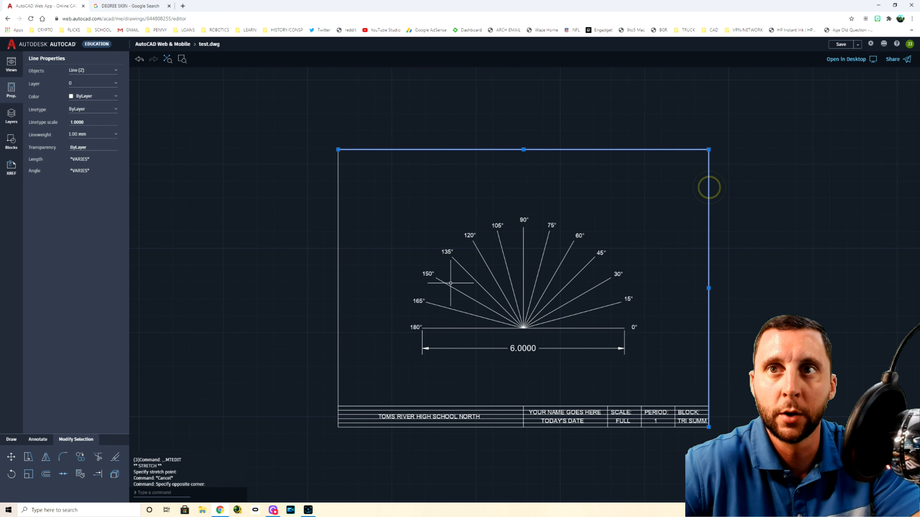
{"action": "left_click", "coordinate": [338, 287]}
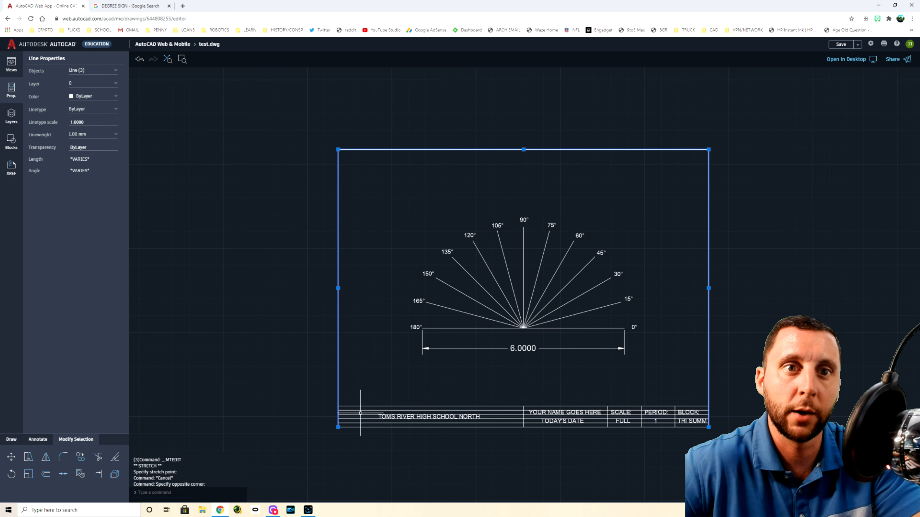
{"action": "left_click", "coordinate": [365, 406]}
{"action": "left_click", "coordinate": [366, 428]}
{"action": "scroll", "coordinate": [365, 276], "scroll_direction": "up", "scroll_amount": 4}
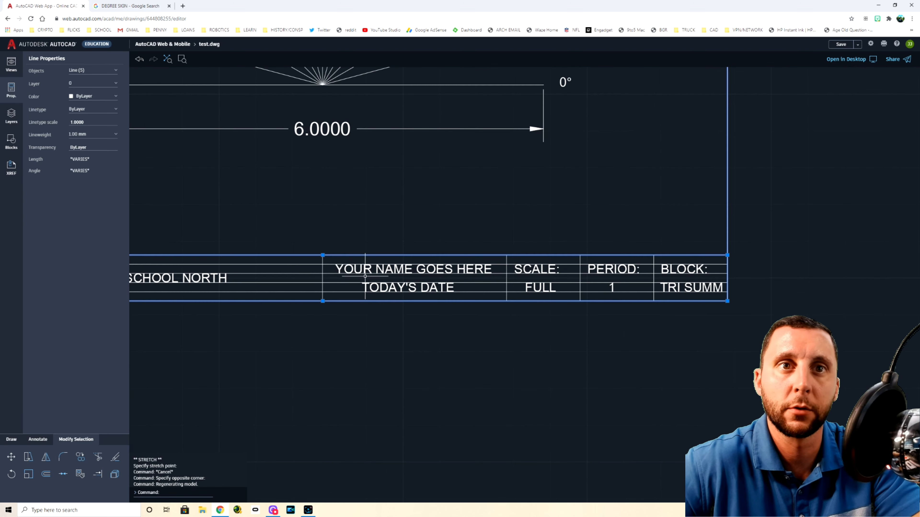
{"action": "left_click", "coordinate": [321, 278]}
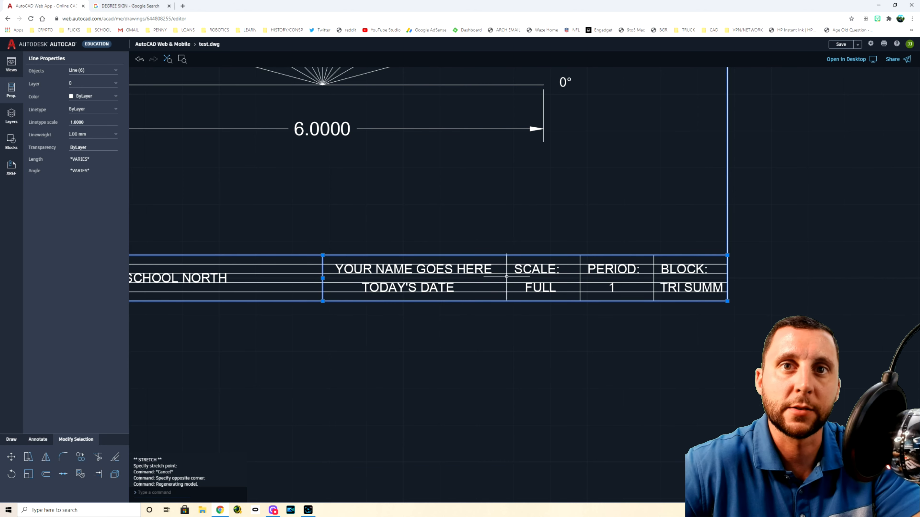
{"action": "left_click", "coordinate": [579, 279]}
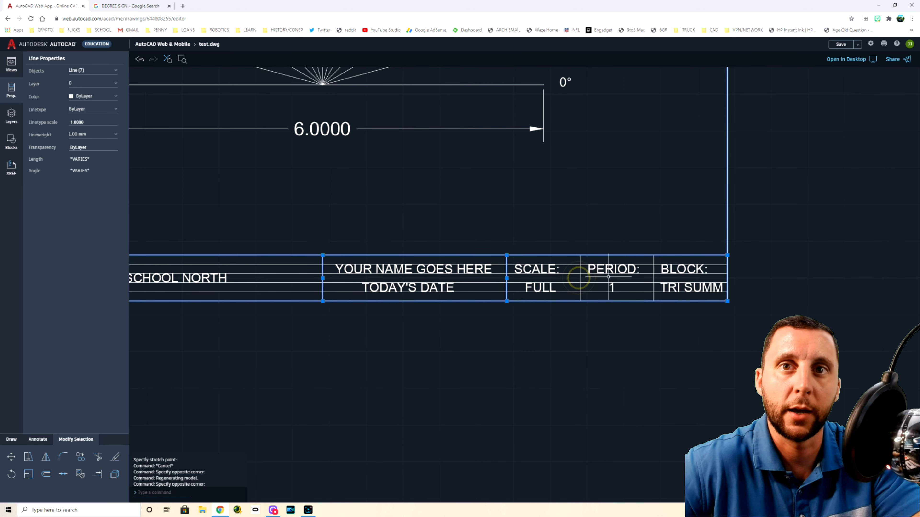
{"action": "left_click", "coordinate": [580, 278]}
{"action": "left_click", "coordinate": [653, 278]}
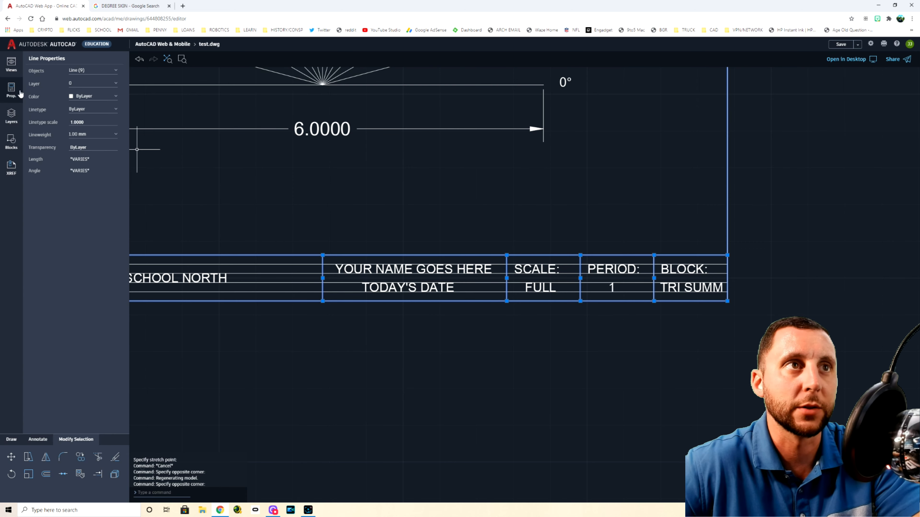
{"action": "left_click", "coordinate": [12, 90]}
{"action": "left_click", "coordinate": [11, 90]}
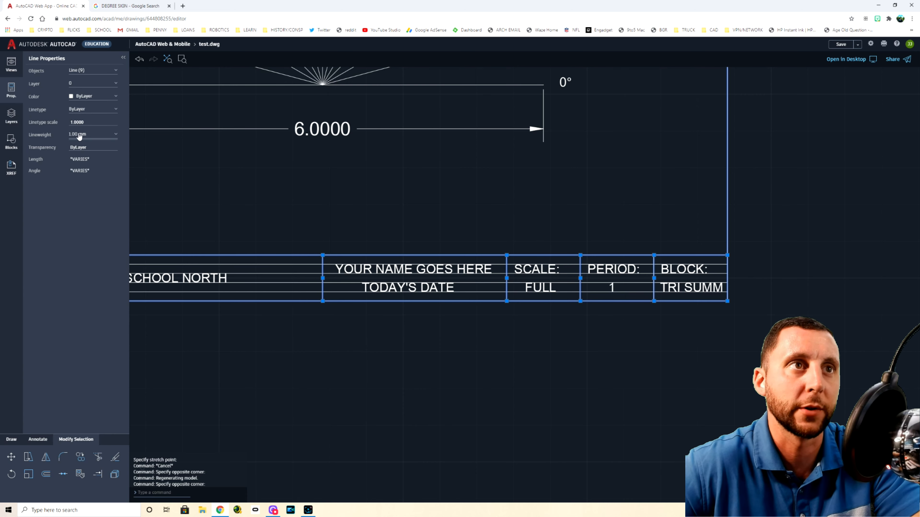
{"action": "scroll", "coordinate": [323, 210], "scroll_direction": "down", "scroll_amount": 2}
{"action": "mouse_move", "coordinate": [321, 212]}
{"action": "middle_mouse_down"}
{"action": "mouse_move", "coordinate": [428, 367]}
{"action": "mouse_move", "coordinate": [404, 384]}
{"action": "middle_mouse_up"}
{"action": "scroll", "coordinate": [404, 384], "scroll_direction": "up", "scroll_amount": 2}
{"action": "scroll", "coordinate": [450, 210], "scroll_direction": "down", "scroll_amount": 2}
{"action": "middle_click_drag", "start_coordinate": [416, 229], "coordinate": [404, 283]}
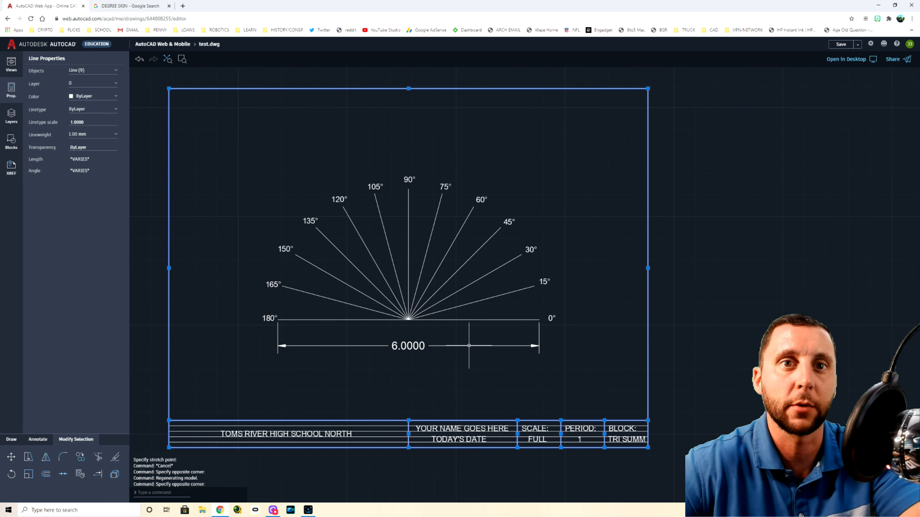
{"action": "key", "text": "Escape"}
Step: Move the whole fan of angle lines with its degree labels and dimension horizontally outside the border, to its right
{"action": "left_click_drag", "start_coordinate": [576, 358], "coordinate": [275, 204]}
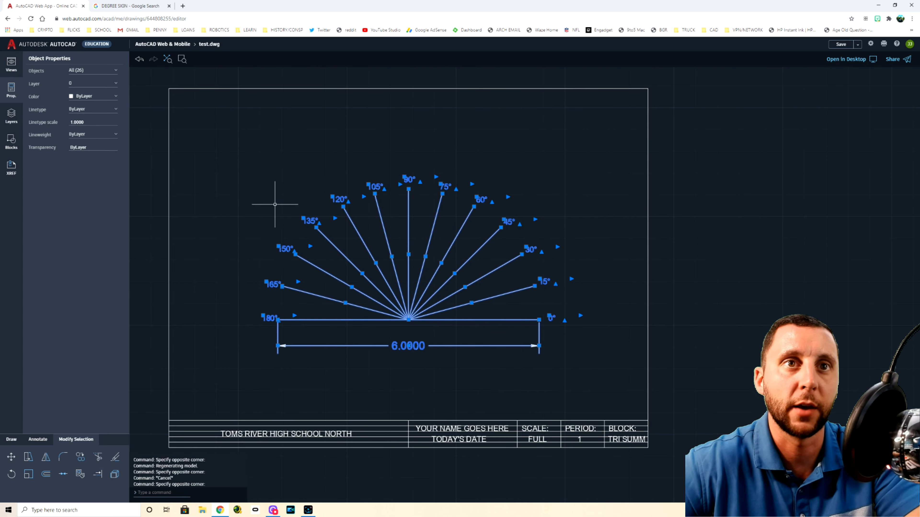
{"action": "type", "text": "m"}
{"action": "key", "text": "Return"}
{"action": "left_click", "coordinate": [285, 170]}
{"action": "scroll", "coordinate": [315, 175], "scroll_direction": "down", "scroll_amount": 3}
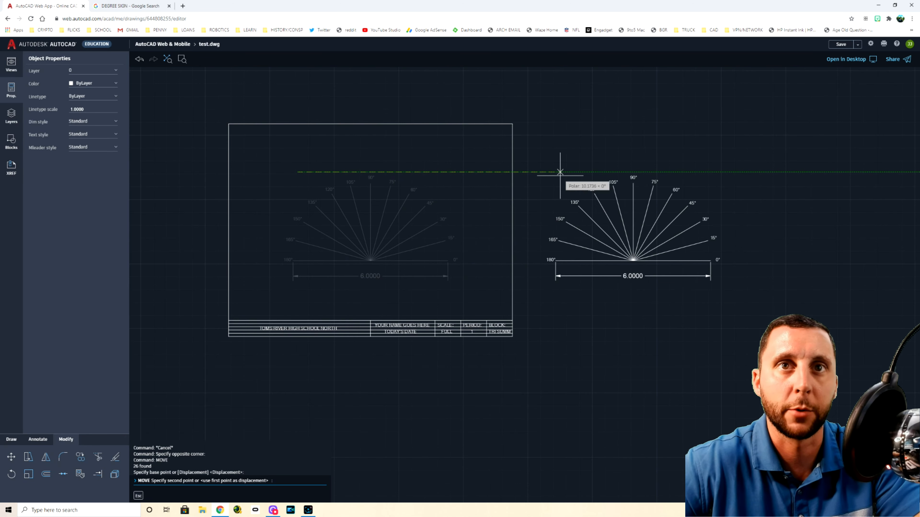
{"action": "left_click", "coordinate": [643, 171]}
{"action": "scroll", "coordinate": [376, 212], "scroll_direction": "up", "scroll_amount": 2}
{"action": "middle_click_drag", "start_coordinate": [376, 211], "coordinate": [438, 236]}
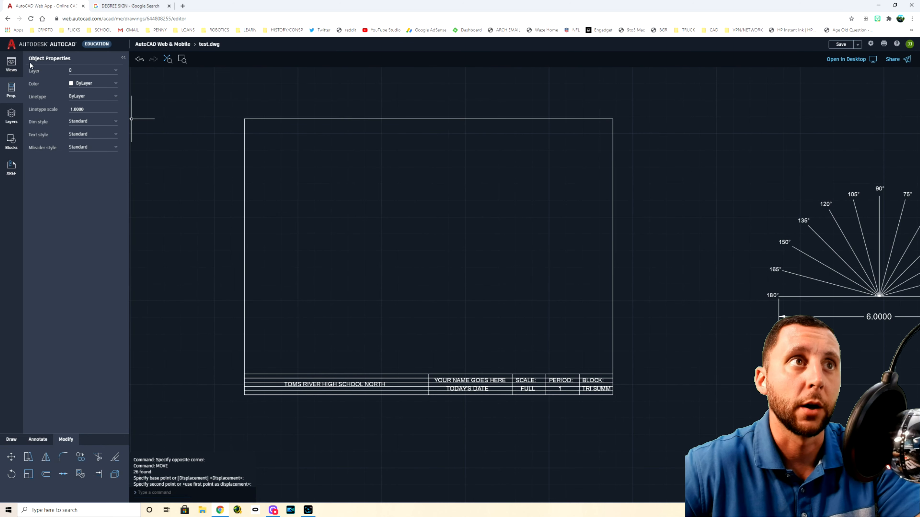
Step: Save a copy of the drawing under the name TRI SUMM
{"action": "left_click", "coordinate": [857, 45]}
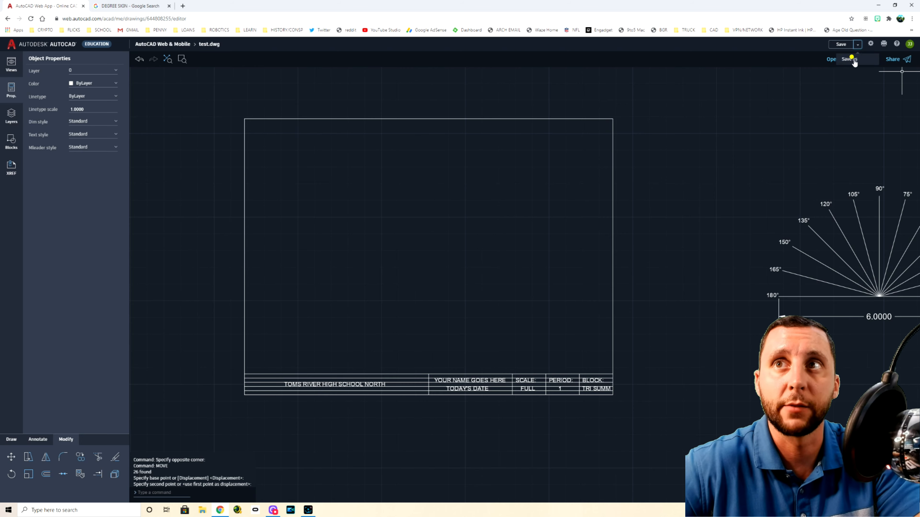
{"action": "left_click", "coordinate": [850, 59]}
{"action": "left_click", "coordinate": [375, 354]}
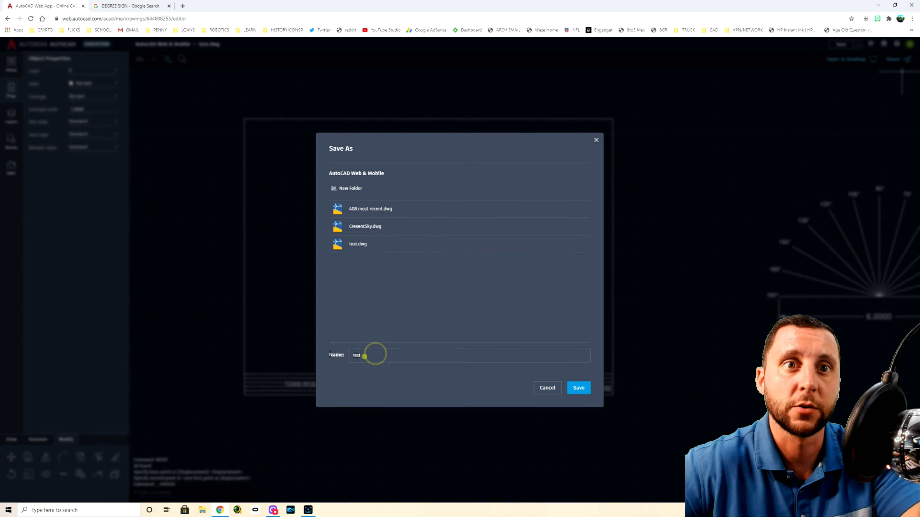
{"action": "key", "text": "ctrl+a"}
{"action": "type", "text": "TRI SUMM"}
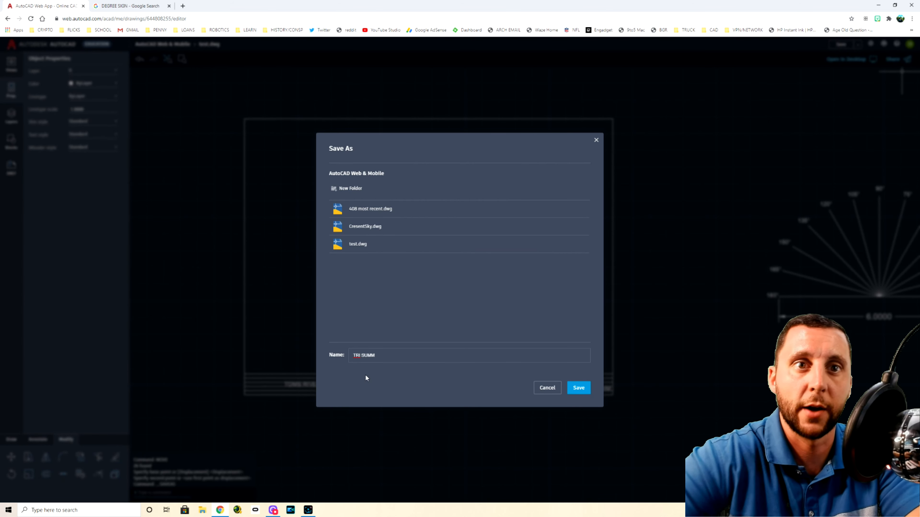
{"action": "left_click", "coordinate": [589, 394]}
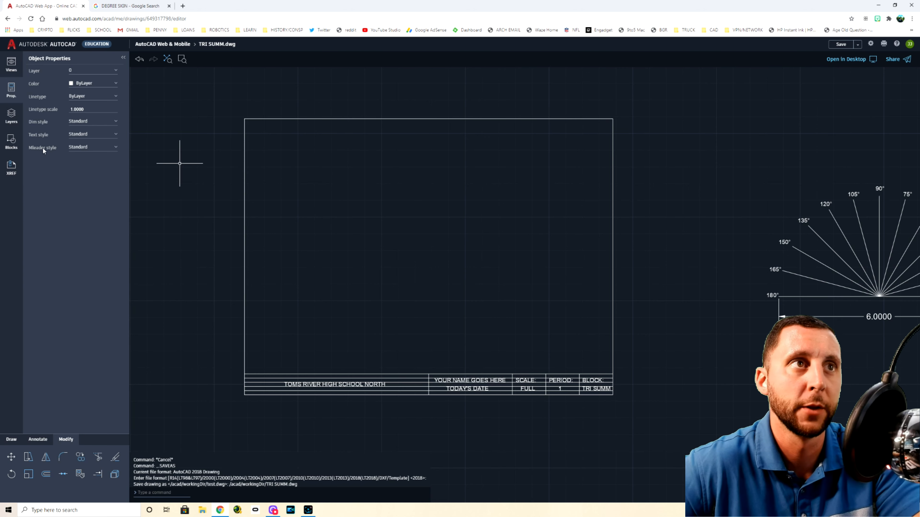
Step: Draw a diagonal line from the border's upper-left corner to the lower-right corner of the drawing area, just above the title block
{"action": "left_click", "coordinate": [10, 440]}
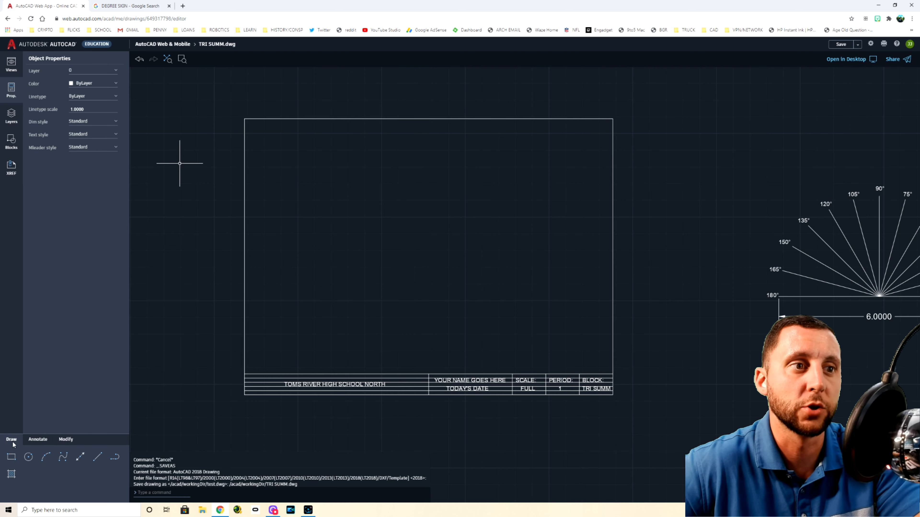
{"action": "left_click", "coordinate": [97, 458]}
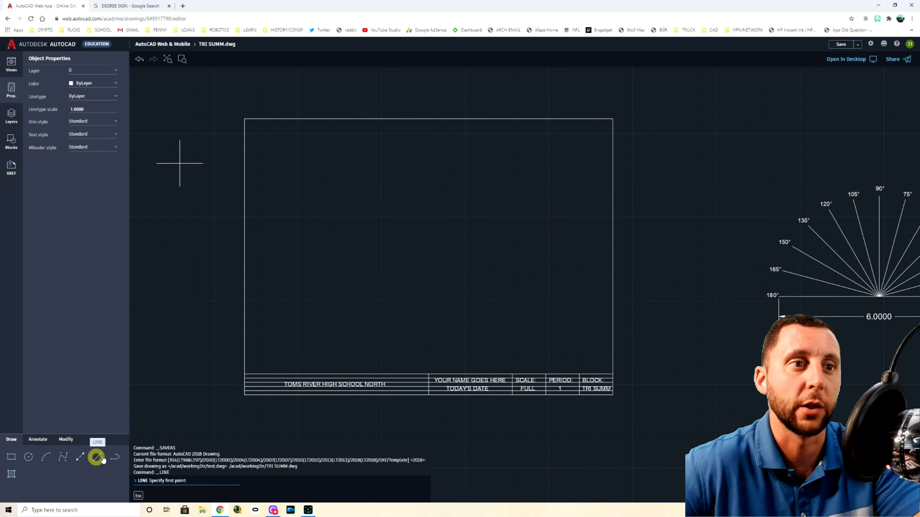
{"action": "left_click", "coordinate": [244, 119]}
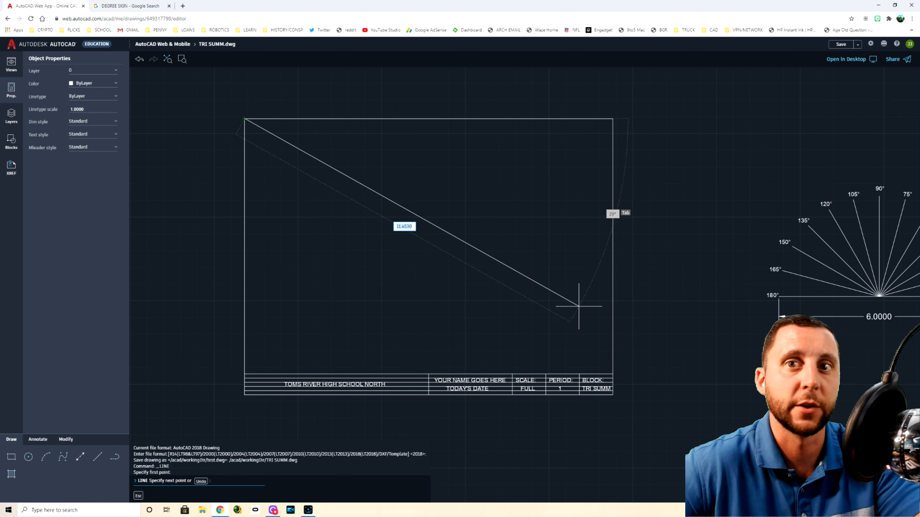
{"action": "left_click", "coordinate": [611, 375]}
{"action": "key", "text": "Escape"}
{"action": "key", "text": "Escape"}
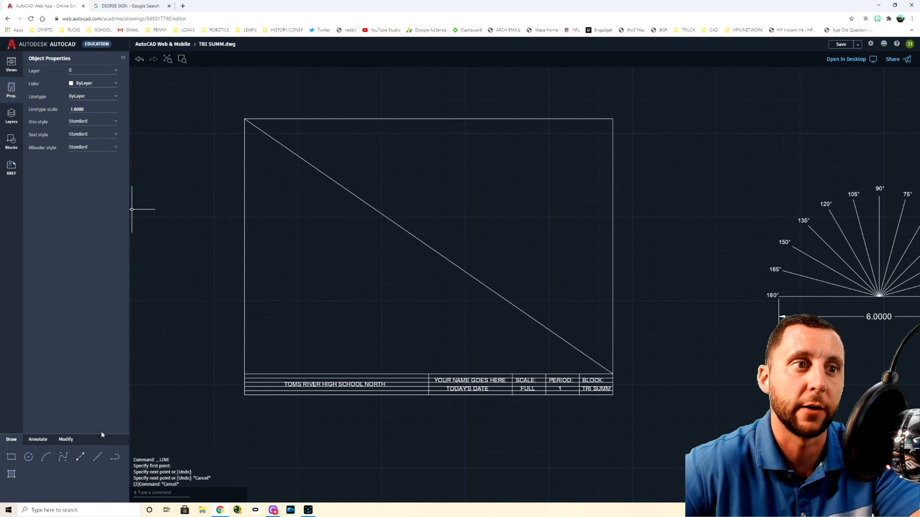
Step: Place a vertical and a horizontal construction line through the diagonal's midpoint and erase the diagonal
{"action": "left_click", "coordinate": [97, 457]}
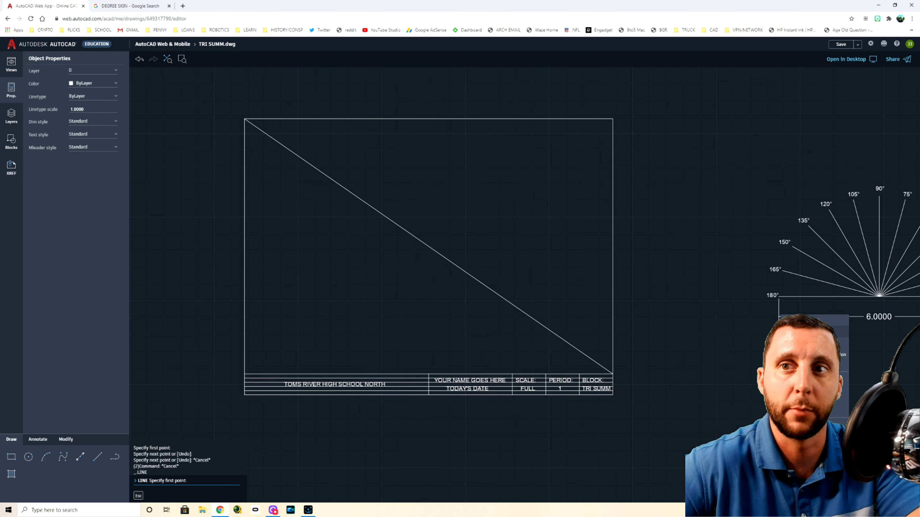
{"action": "left_click", "coordinate": [80, 458]}
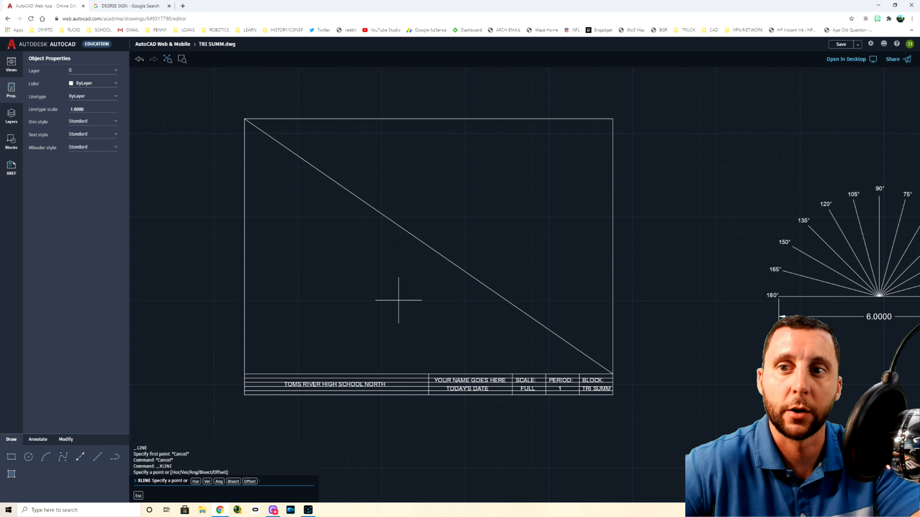
{"action": "left_click", "coordinate": [428, 246]}
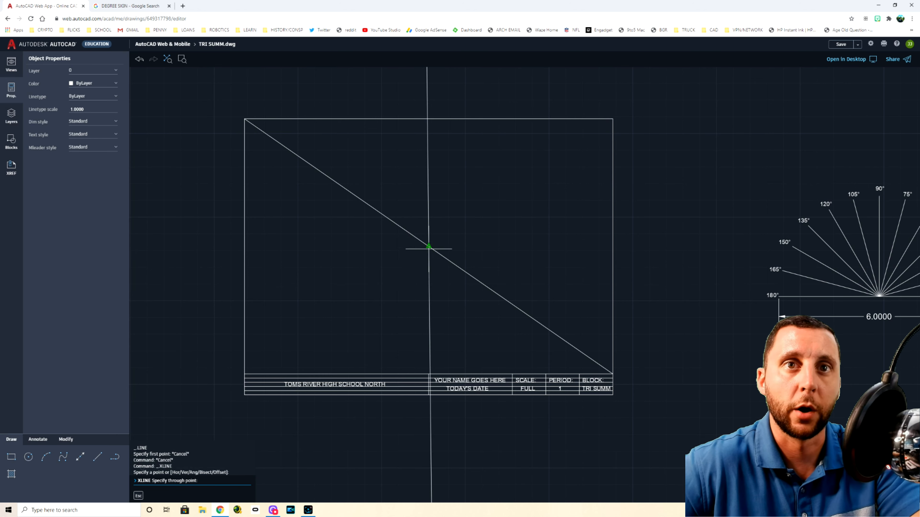
{"action": "left_click", "coordinate": [428, 307]}
{"action": "left_click", "coordinate": [496, 246]}
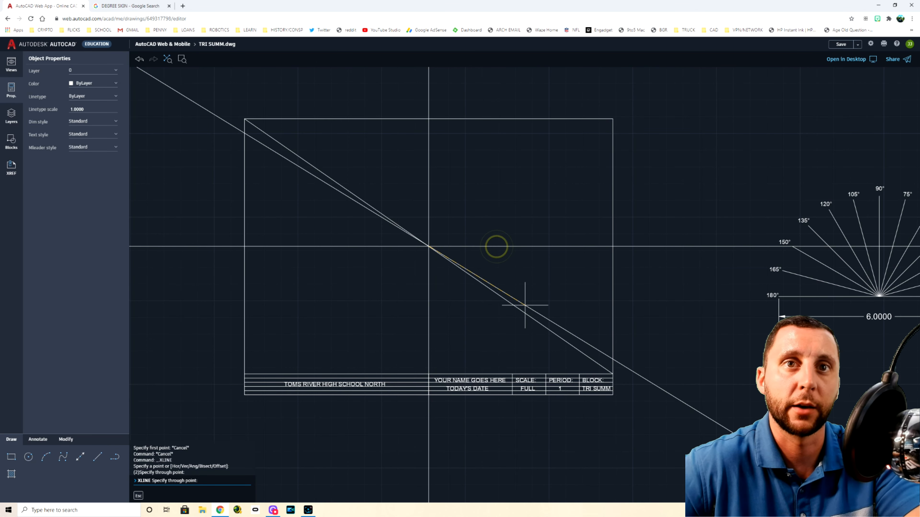
{"action": "key", "text": "Escape"}
{"action": "key", "text": "Escape"}
{"action": "left_click", "coordinate": [507, 301]}
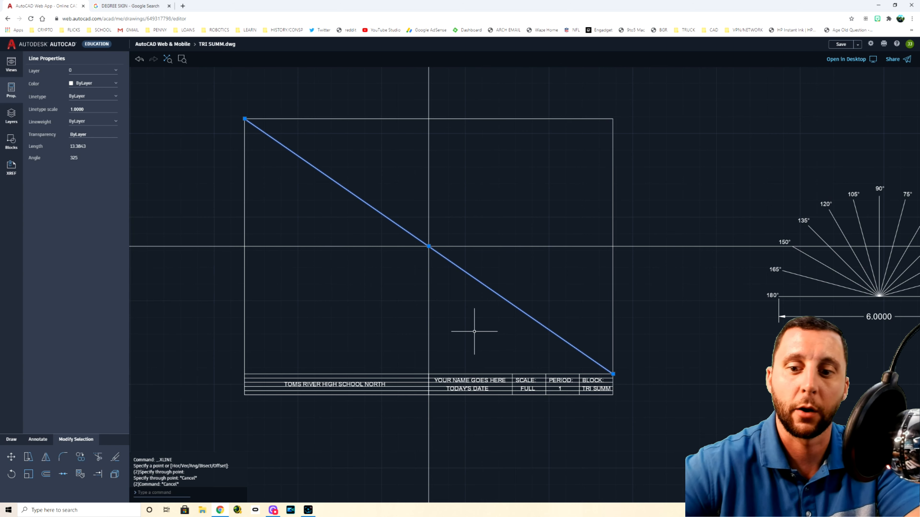
{"action": "key", "text": "Delete"}
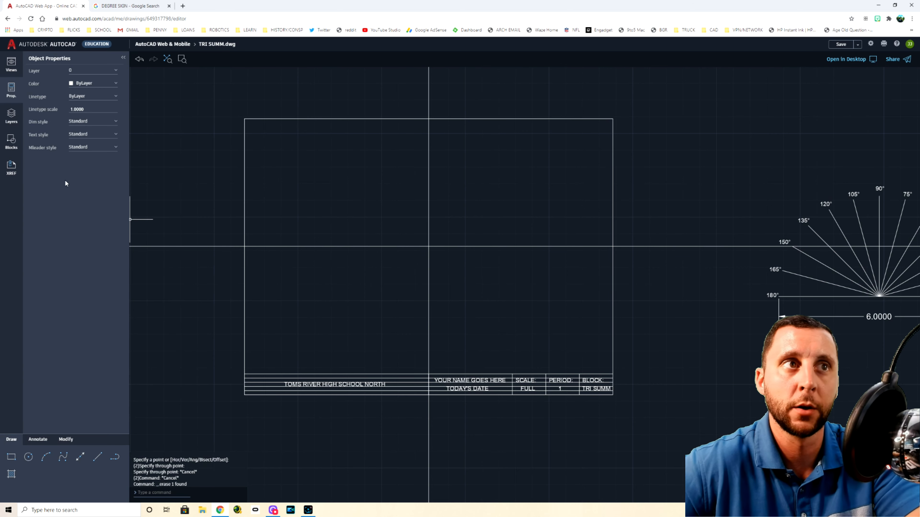
Step: Offset the horizontal construction line by 1.5 below and by 1.5 above
{"action": "left_click", "coordinate": [66, 440]}
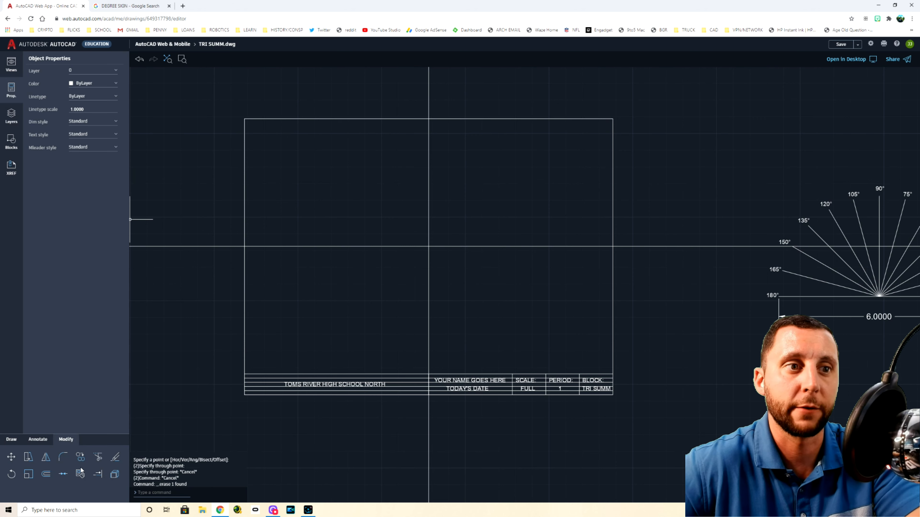
{"action": "left_click", "coordinate": [46, 475]}
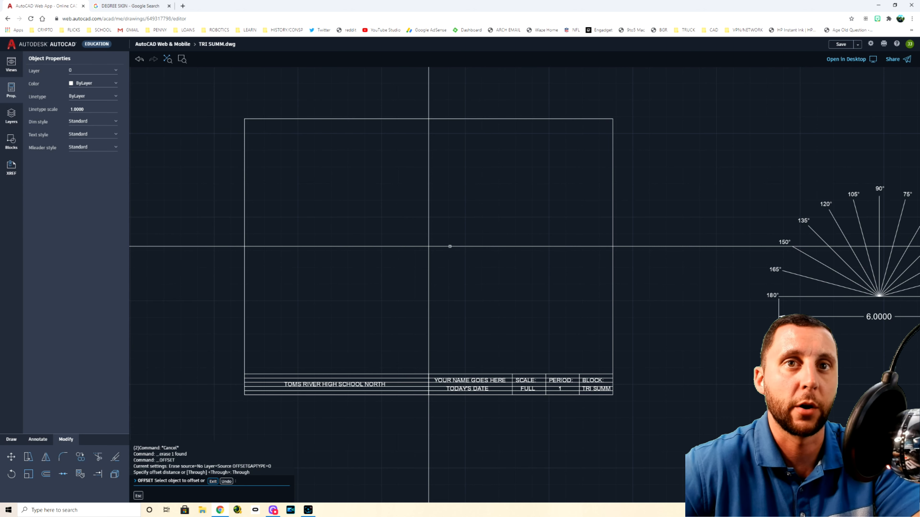
{"action": "left_click", "coordinate": [450, 247]}
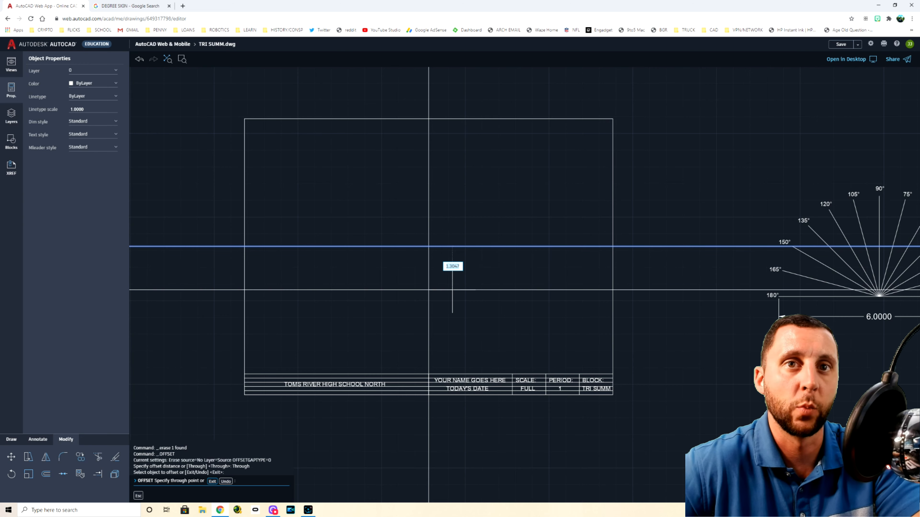
{"action": "middle_click_drag", "start_coordinate": [452, 290], "coordinate": [326, 286]}
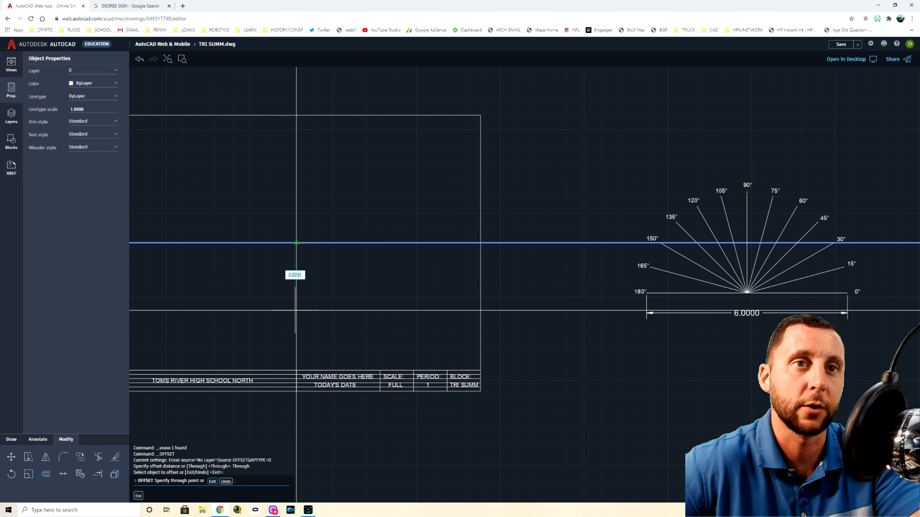
{"action": "type", "text": ".5"}
{"action": "key", "text": "Return"}
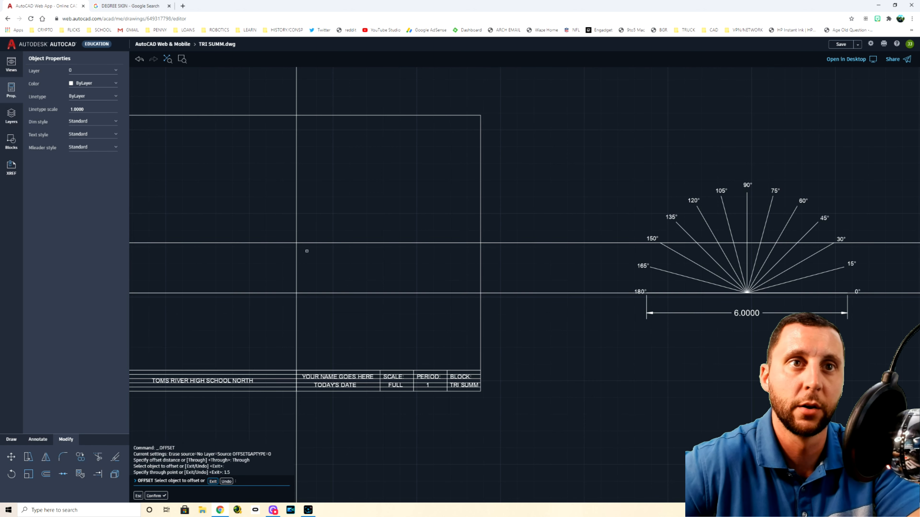
{"action": "left_click", "coordinate": [313, 243]}
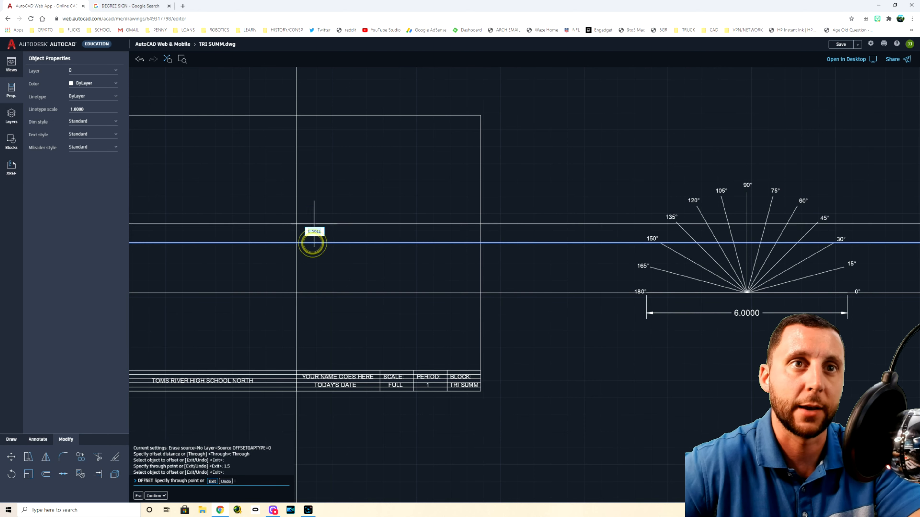
{"action": "type", "text": "1.5"}
{"action": "key", "text": "Return"}
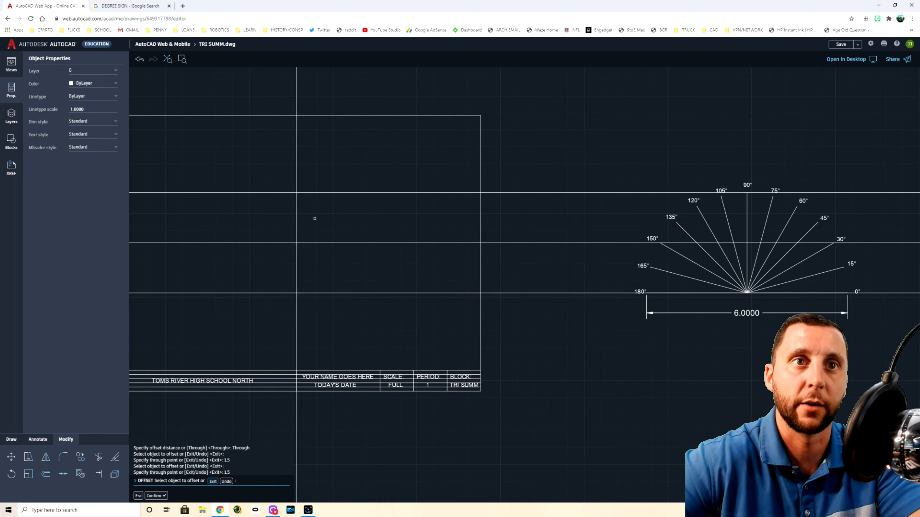
{"action": "middle_click_drag", "start_coordinate": [312, 215], "coordinate": [380, 232]}
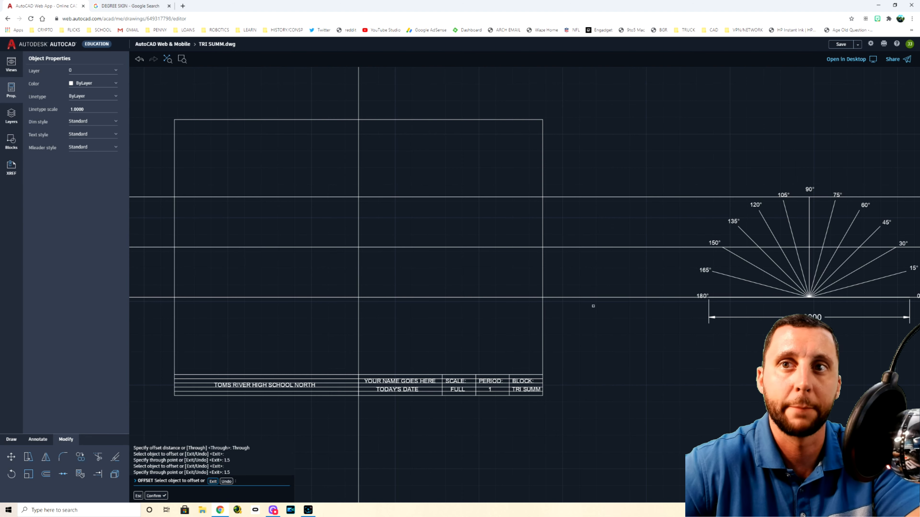
{"action": "mouse_move", "coordinate": [772, 288]}
{"action": "middle_mouse_down"}
{"action": "mouse_move", "coordinate": [322, 243]}
{"action": "mouse_move", "coordinate": [719, 255]}
{"action": "middle_mouse_up"}
{"action": "middle_click_drag", "start_coordinate": [542, 248], "coordinate": [652, 263]}
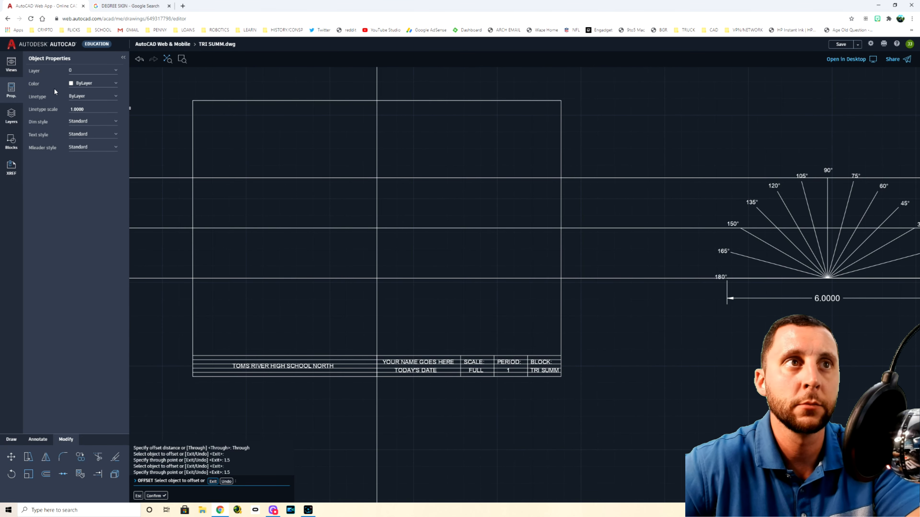
{"action": "left_click", "coordinate": [46, 475]}
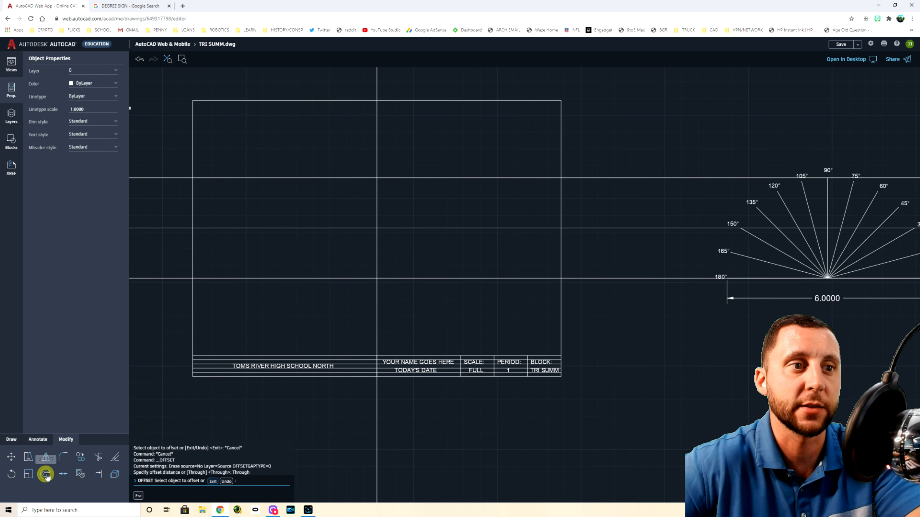
{"action": "type", "text": "3"}
{"action": "key", "text": "Return"}
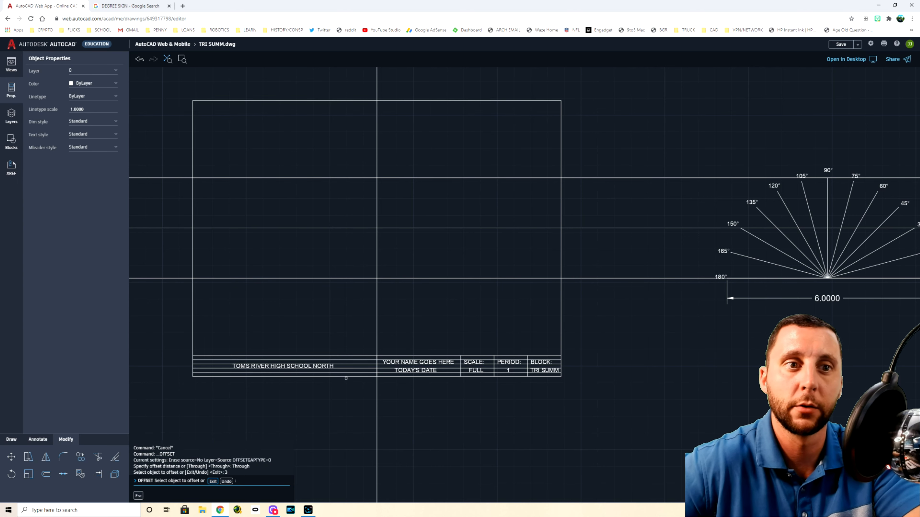
Step: Offset the vertical construction line by 3 to its right and by 3 to its left
{"action": "left_click", "coordinate": [49, 477]}
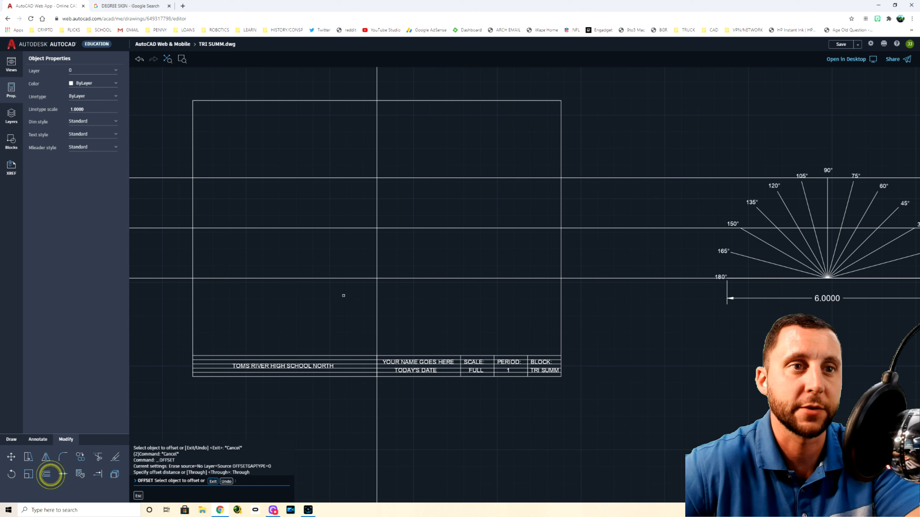
{"action": "left_click", "coordinate": [377, 258]}
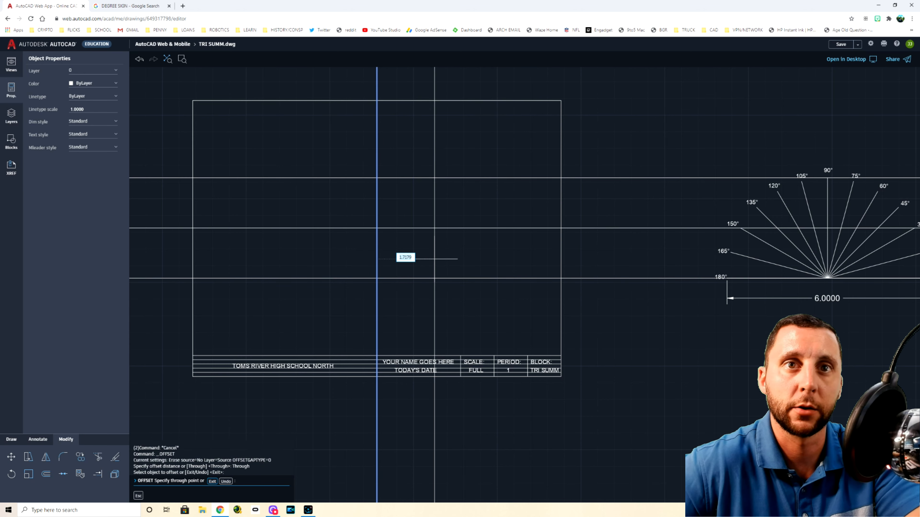
{"action": "type", "text": "3"}
{"action": "key", "text": "Return"}
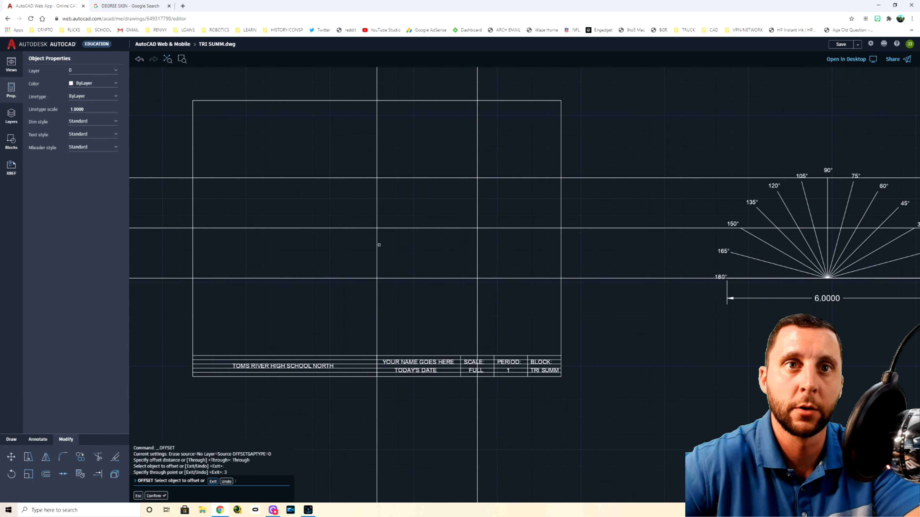
{"action": "left_click", "coordinate": [376, 246]}
{"action": "type", "text": "3"}
{"action": "key", "text": "Return"}
{"action": "key", "text": "Escape"}
{"action": "key", "text": "Escape"}
{"action": "key", "text": "Escape"}
Step: Erase the middle horizontal construction line, leaving the offset lines above and below it
{"action": "left_click", "coordinate": [401, 228]}
{"action": "key", "text": "Delete"}
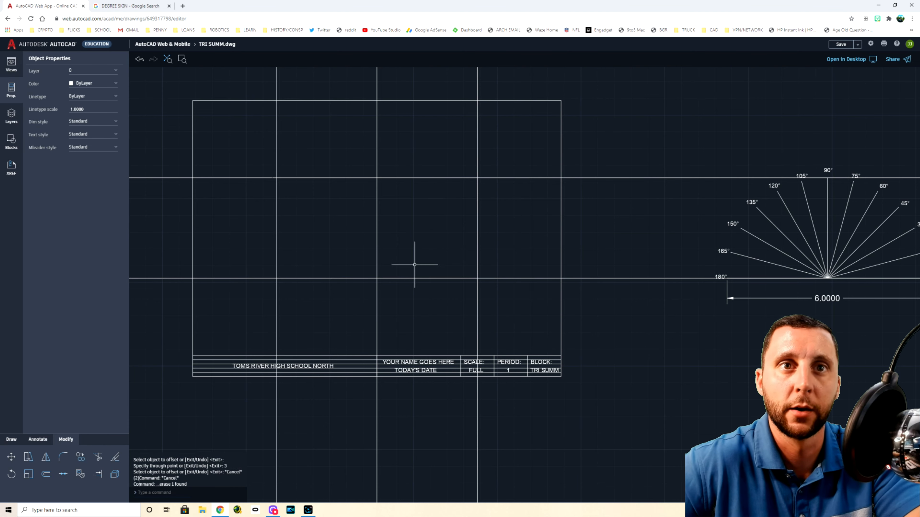
{"action": "middle_click_drag", "start_coordinate": [761, 271], "coordinate": [594, 254]}
{"action": "middle_click_drag", "start_coordinate": [245, 302], "coordinate": [390, 319]}
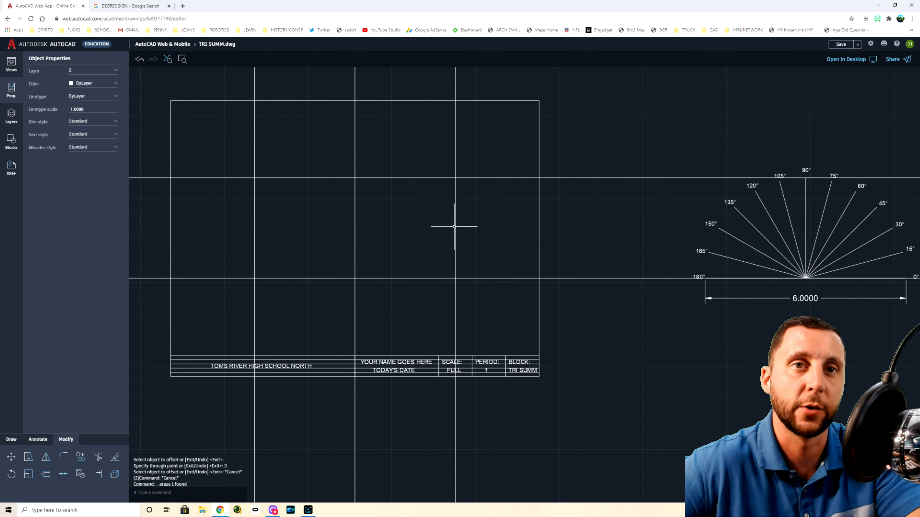
Step: Try erasing the left vertical construction line as a whole and undo the deletion
{"action": "left_click", "coordinate": [232, 247]}
{"action": "left_click", "coordinate": [245, 247]}
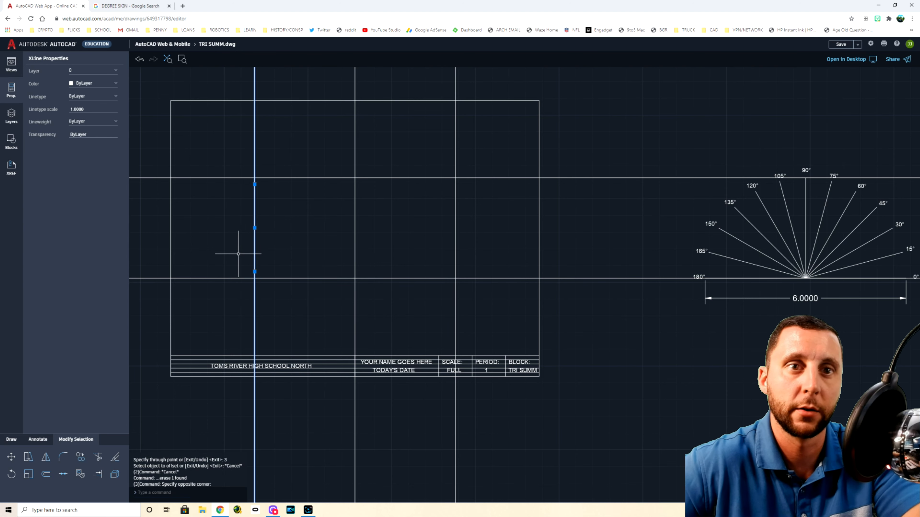
{"action": "key", "text": "Delete"}
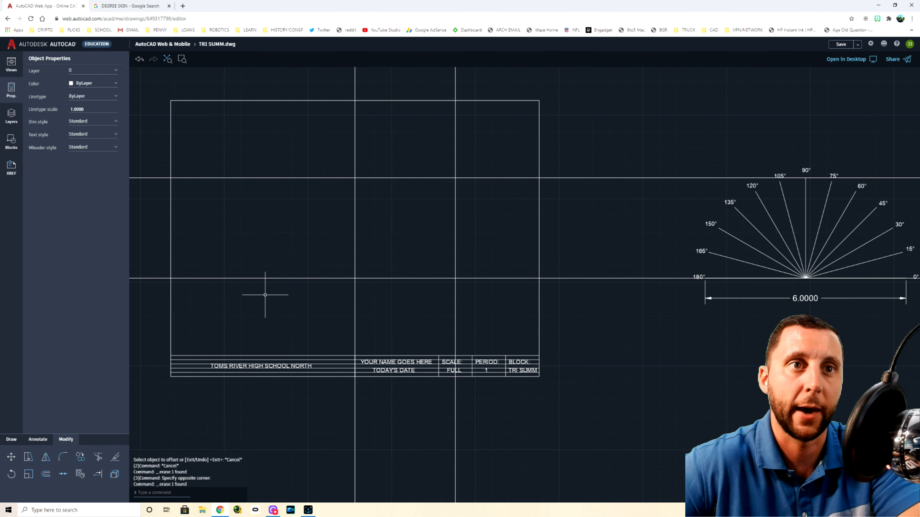
{"action": "key", "text": "ctrl+z"}
Step: Trim both horizontal construction lines between the left border edge and the left vertical construction line
{"action": "type", "text": "tr"}
{"action": "key", "text": "Return"}
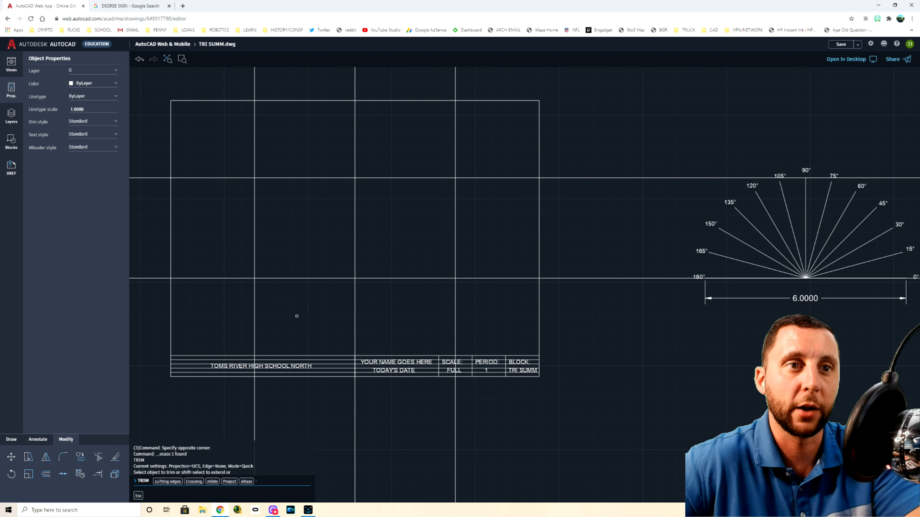
{"action": "left_click", "coordinate": [223, 278]}
{"action": "left_click", "coordinate": [225, 176]}
{"action": "left_click", "coordinate": [219, 181]}
{"action": "middle_click_drag", "start_coordinate": [230, 211], "coordinate": [464, 211]}
{"action": "key", "text": "Escape"}
{"action": "key", "text": "Escape"}
{"action": "key", "text": "Escape"}
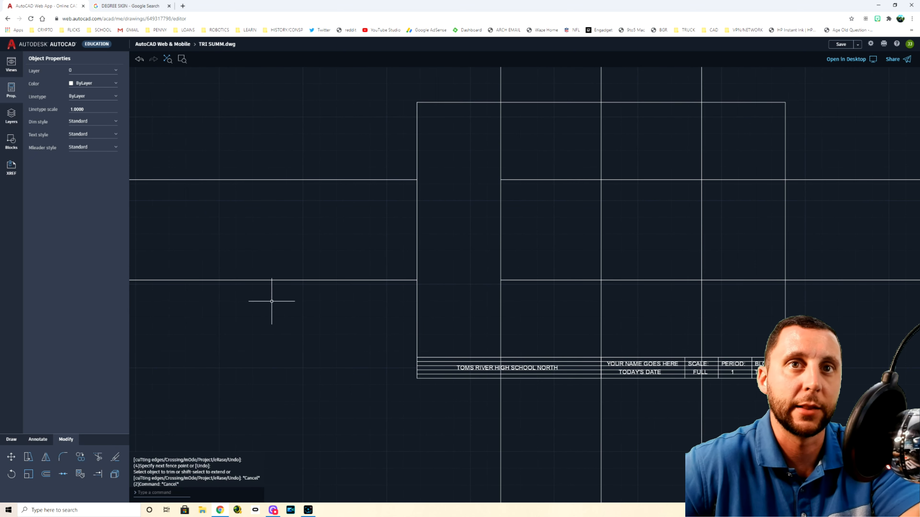
Step: Erase the two leftover horizontal construction line pieces outside the left border edge
{"action": "left_click", "coordinate": [297, 156]}
{"action": "left_click", "coordinate": [217, 328]}
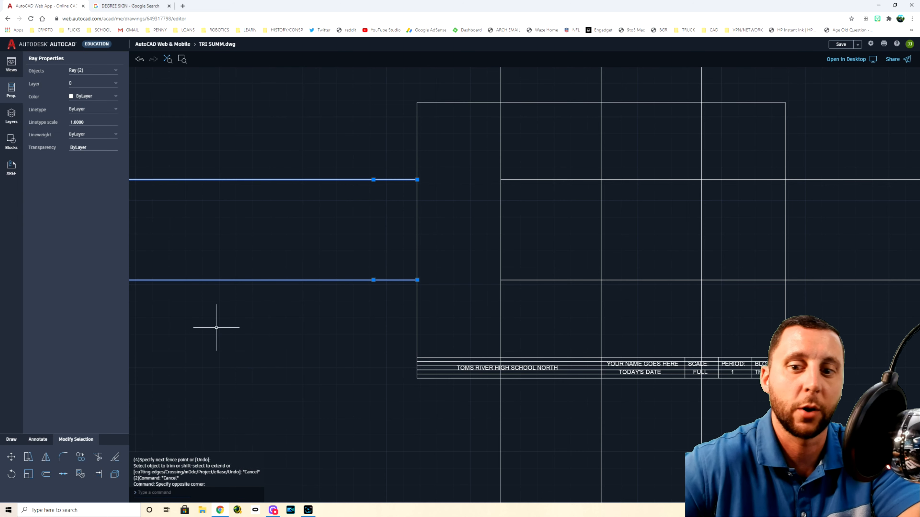
{"action": "key", "text": "Delete"}
Step: Trim both horizontal construction lines beyond the right vertical construction line, using that vertical as the cutting edge
{"action": "middle_click_drag", "start_coordinate": [516, 278], "coordinate": [318, 294]}
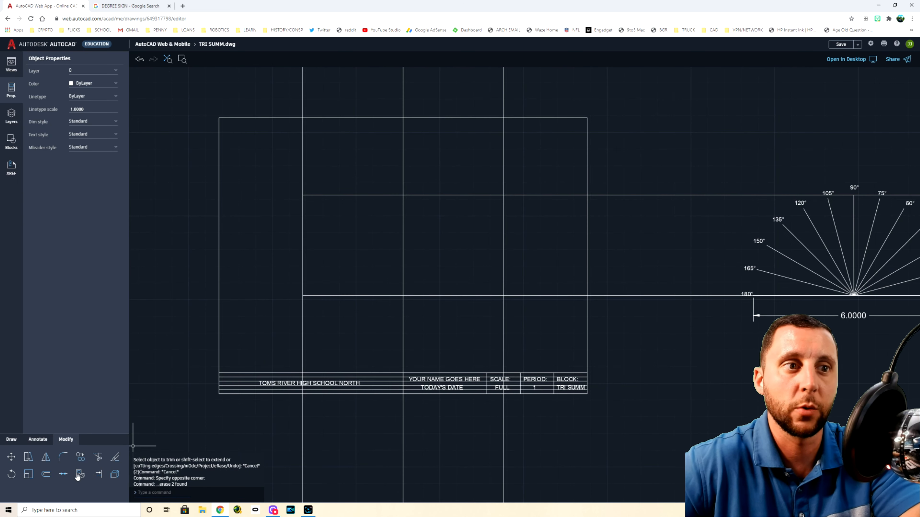
{"action": "left_click", "coordinate": [98, 458]}
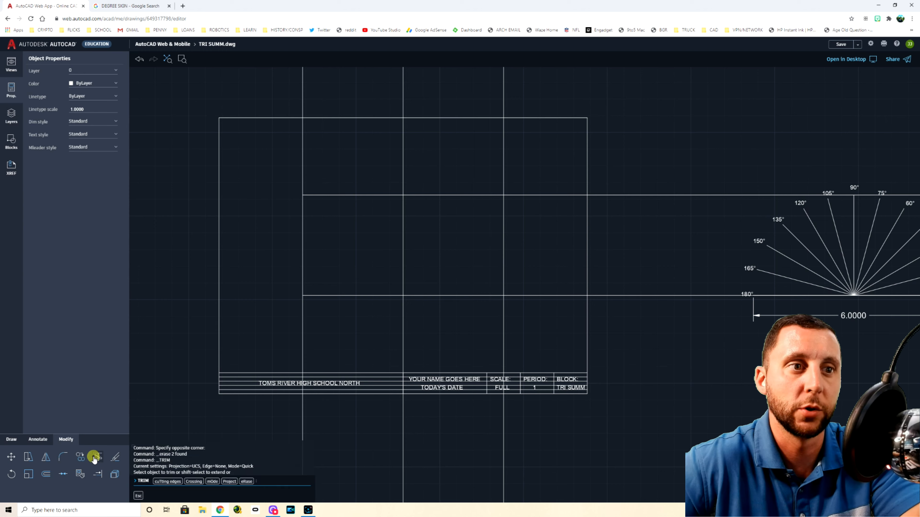
{"action": "left_click", "coordinate": [167, 482]}
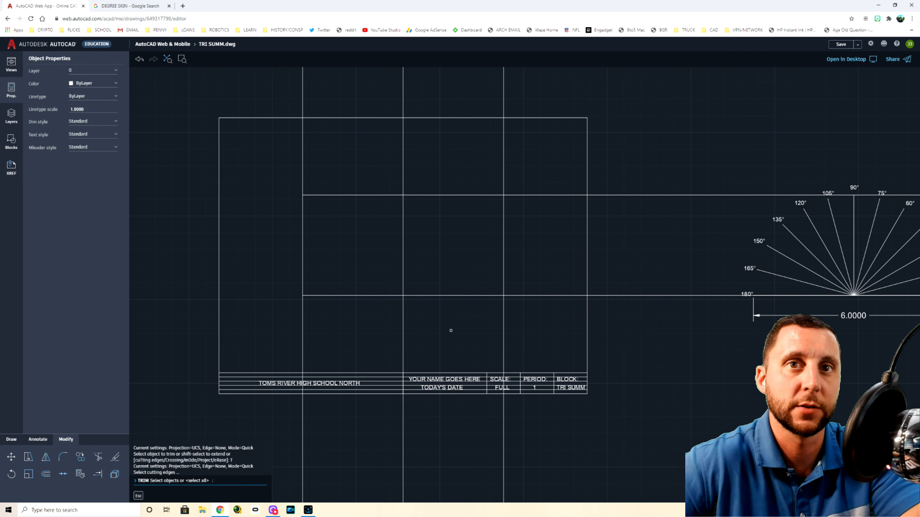
{"action": "left_click", "coordinate": [503, 247]}
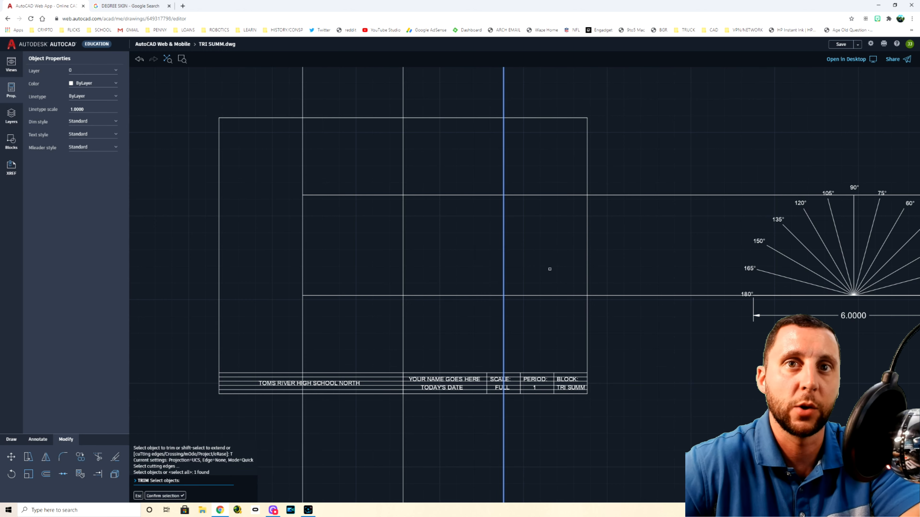
{"action": "key", "text": "Return"}
{"action": "left_click", "coordinate": [545, 195]}
{"action": "left_click", "coordinate": [541, 294]}
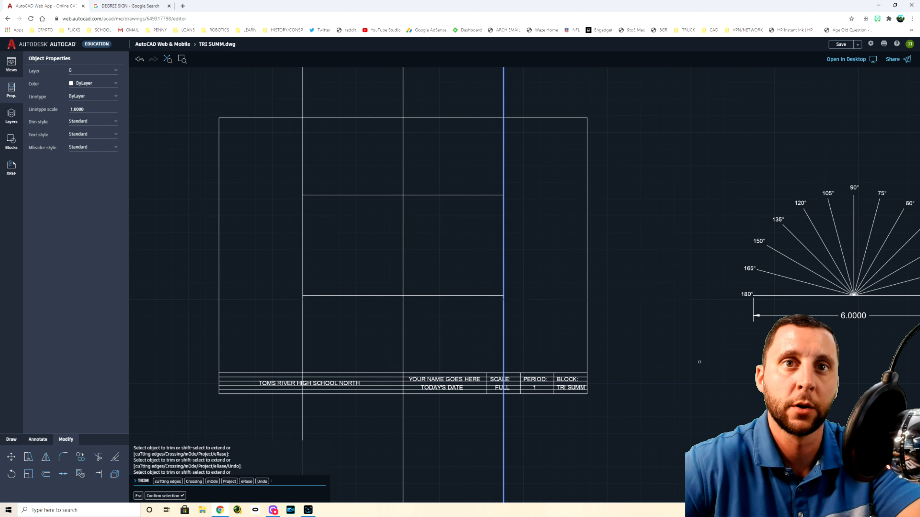
{"action": "key", "text": "Escape"}
{"action": "key", "text": "Escape"}
Step: Trim the three vertical construction lines above the upper horizontal line, using that horizontal as the cutting edge
{"action": "left_click", "coordinate": [97, 457]}
{"action": "left_click", "coordinate": [167, 482]}
{"action": "left_click", "coordinate": [453, 195]}
{"action": "key", "text": "Return"}
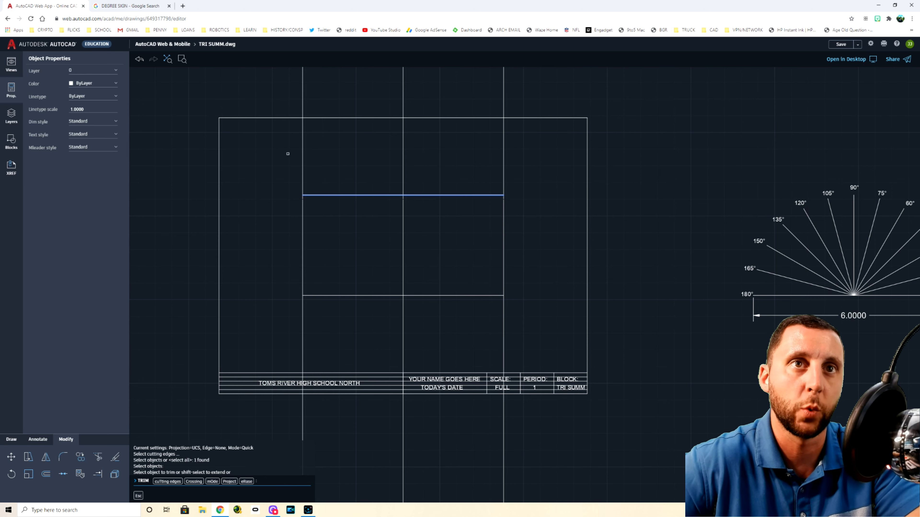
{"action": "mouse_move", "coordinate": [533, 145]}
{"action": "left_mouse_down"}
{"action": "mouse_move", "coordinate": [365, 164]}
{"action": "mouse_move", "coordinate": [285, 161]}
{"action": "left_mouse_up"}
{"action": "key", "text": "Return"}
Step: Trim the three vertical construction lines below the lower horizontal line, using that horizontal as the cutting edge
{"action": "key", "text": "Return"}
{"action": "type", "text": "t"}
{"action": "key", "text": "Return"}
{"action": "left_click", "coordinate": [374, 296]}
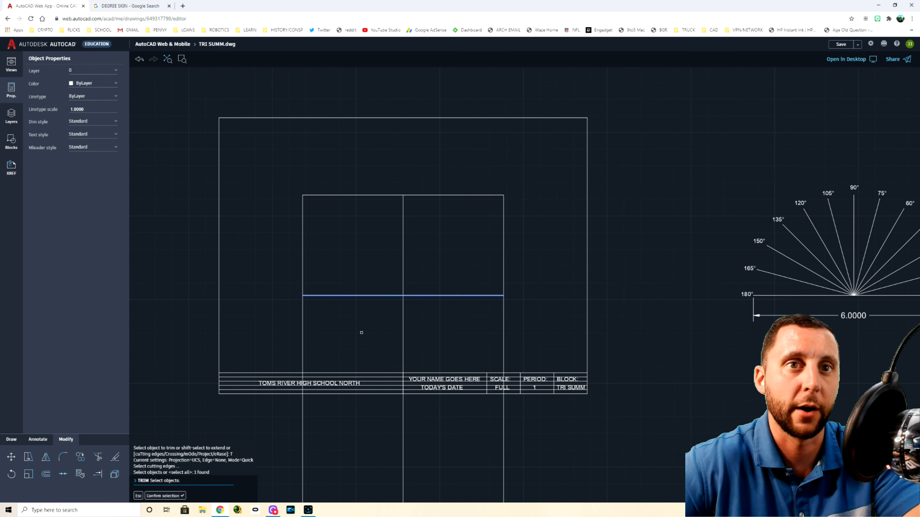
{"action": "key", "text": "Return"}
{"action": "mouse_move", "coordinate": [543, 317]}
{"action": "left_mouse_down"}
{"action": "mouse_move", "coordinate": [247, 363]}
{"action": "mouse_move", "coordinate": [288, 411]}
{"action": "left_mouse_up"}
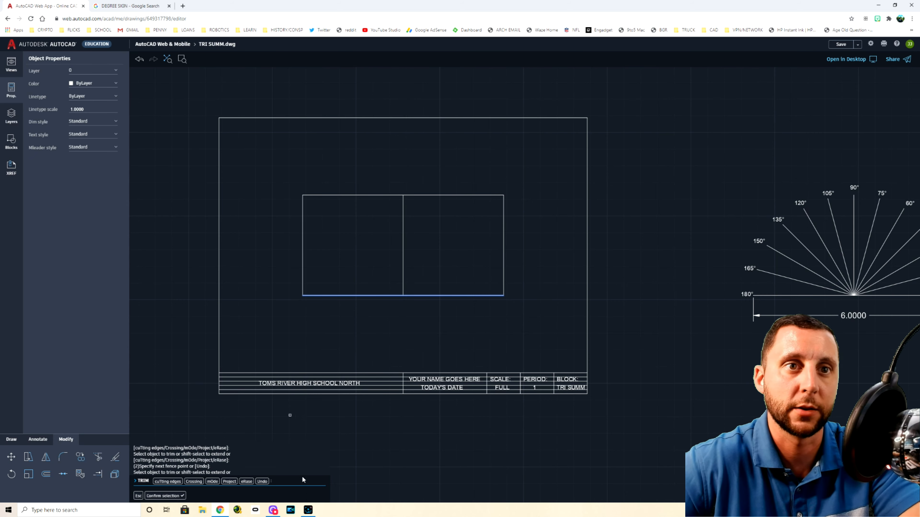
{"action": "key", "text": "Escape"}
{"action": "key", "text": "Escape"}
Step: Erase the rectangle's top, left and right edges, keeping only the baseline and the center vertical line
{"action": "mouse_move", "coordinate": [349, 230]}
{"action": "left_mouse_down"}
{"action": "mouse_move", "coordinate": [299, 235]}
{"action": "mouse_move", "coordinate": [334, 249]}
{"action": "left_mouse_up"}
{"action": "left_click_drag", "start_coordinate": [371, 214], "coordinate": [357, 181]}
{"action": "left_click_drag", "start_coordinate": [517, 214], "coordinate": [489, 230]}
{"action": "left_click_drag", "start_coordinate": [431, 196], "coordinate": [294, 240]}
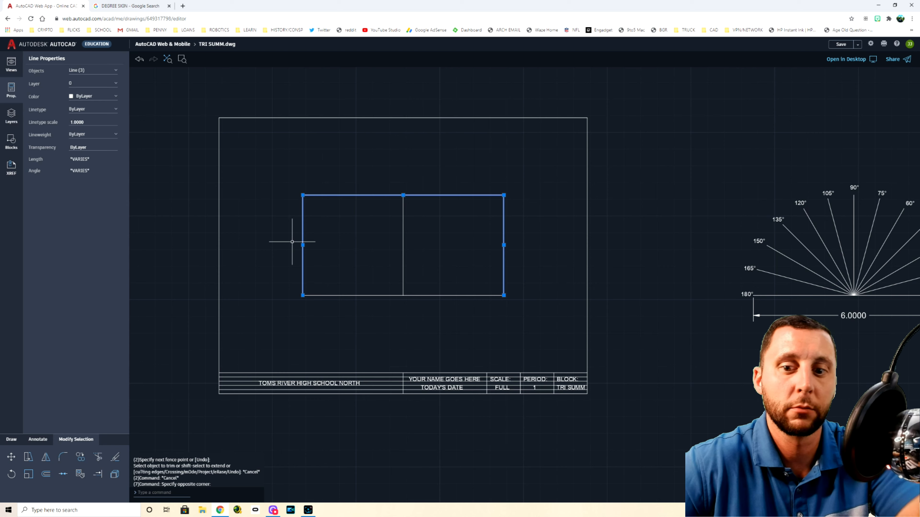
{"action": "key", "text": "Delete"}
Step: Draw a line 3 units long at 15° above the baseline's right half, starting from the baseline's midpoint
{"action": "middle_click_drag", "start_coordinate": [460, 284], "coordinate": [449, 272]}
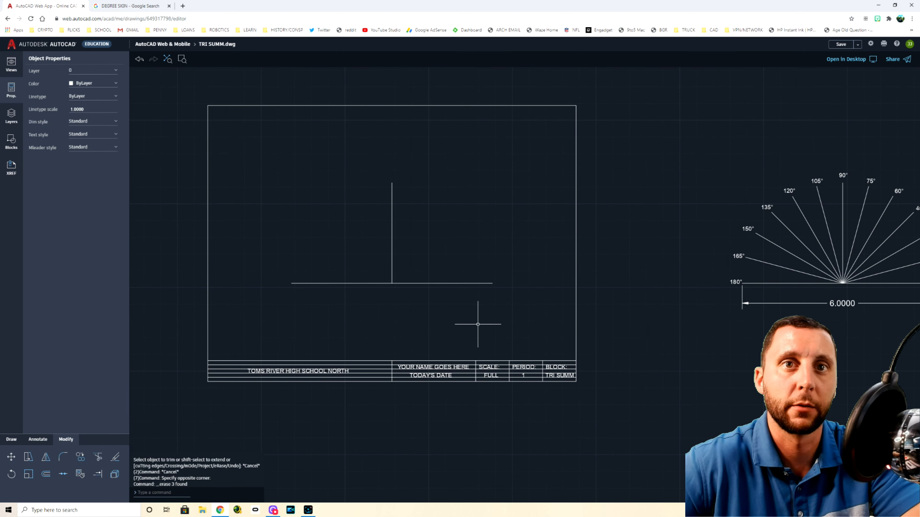
{"action": "middle_click_drag", "start_coordinate": [766, 269], "coordinate": [646, 271]}
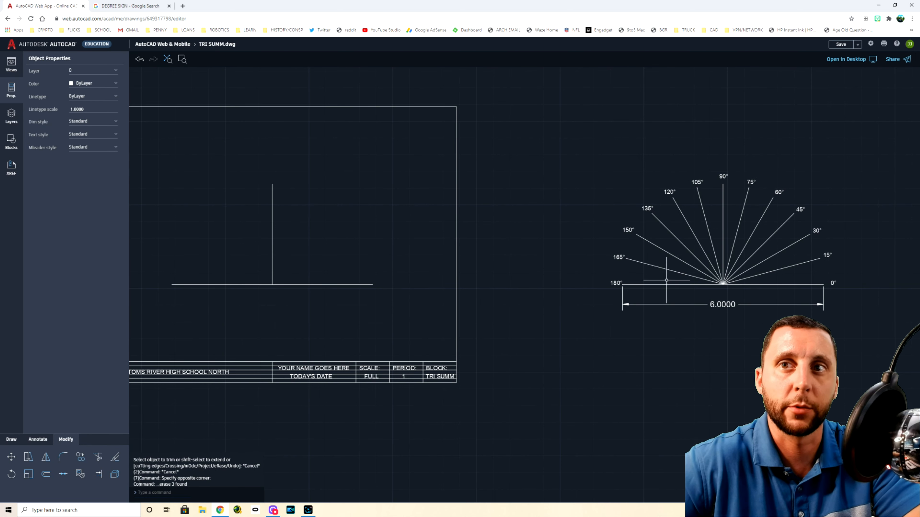
{"action": "left_click", "coordinate": [12, 440]}
{"action": "left_click", "coordinate": [97, 456]}
{"action": "left_click", "coordinate": [272, 284]}
{"action": "type", "text": "3"}
{"action": "key", "text": "Tab"}
{"action": "type", "text": "15"}
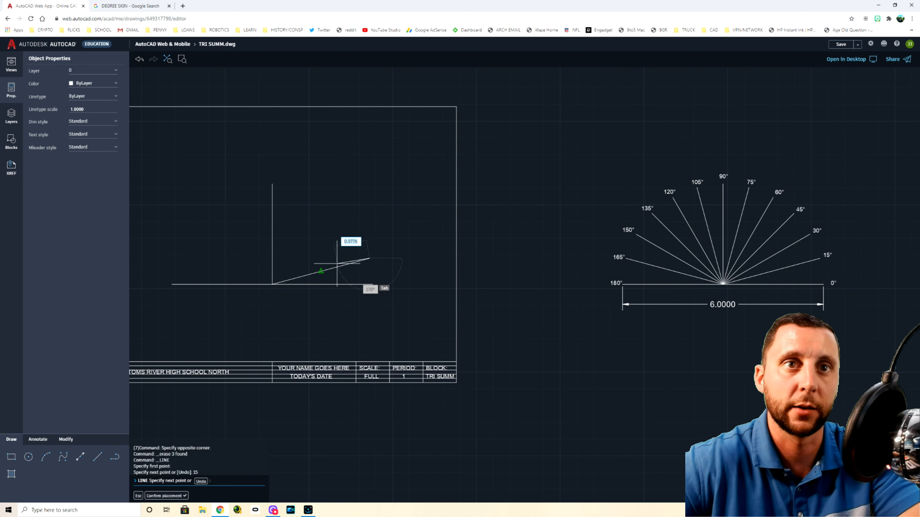
{"action": "key", "text": "Return"}
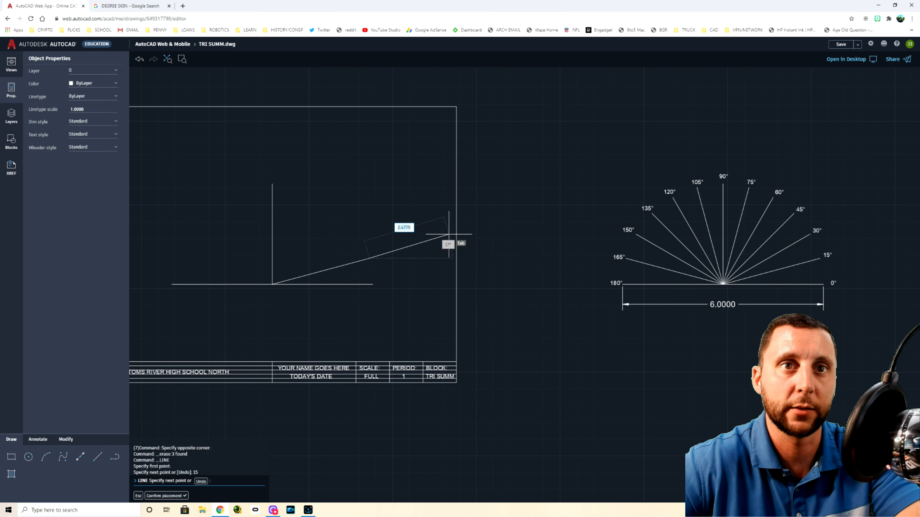
{"action": "key", "text": "Escape"}
{"action": "key", "text": "Escape"}
{"action": "key", "text": "Escape"}
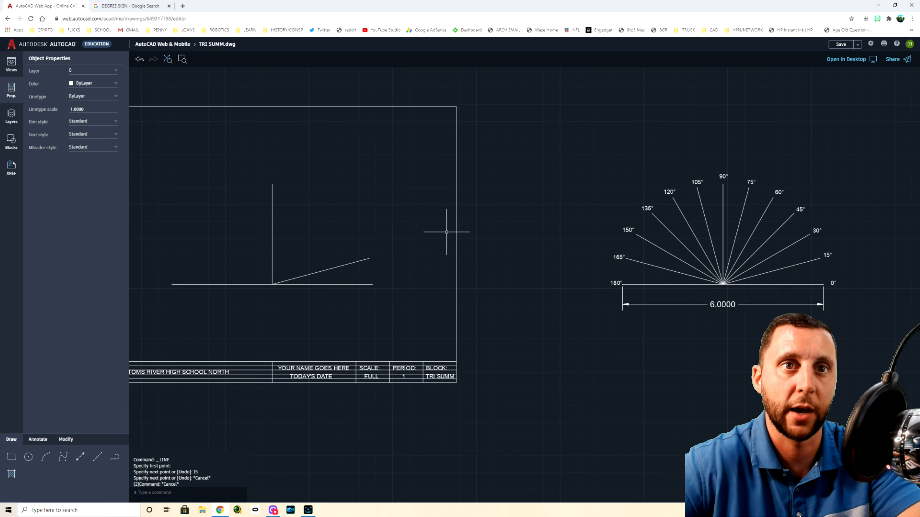
Step: Try drawing a 3-unit line at 30° from the baseline's midpoint, then erase the line that points below the baseline
{"action": "left_click", "coordinate": [96, 458]}
{"action": "left_click", "coordinate": [272, 284]}
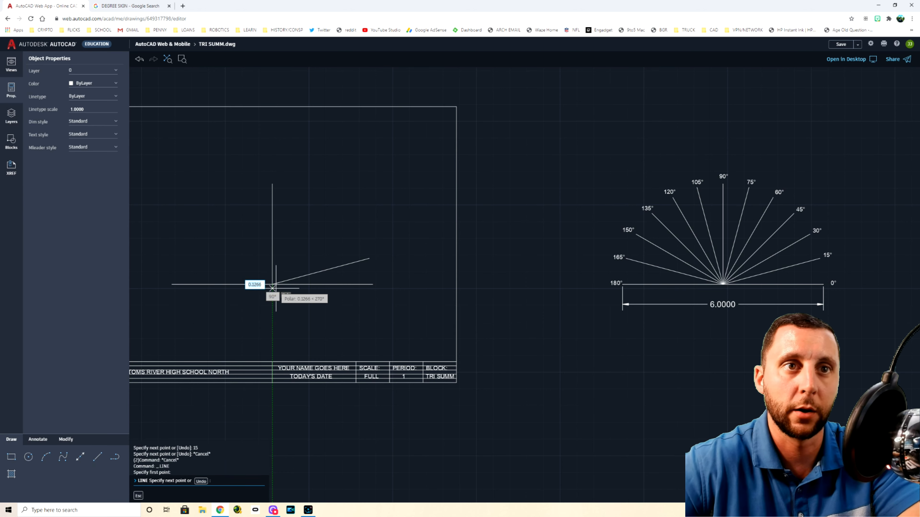
{"action": "type", "text": "3"}
{"action": "key", "text": "Tab"}
{"action": "type", "text": "30"}
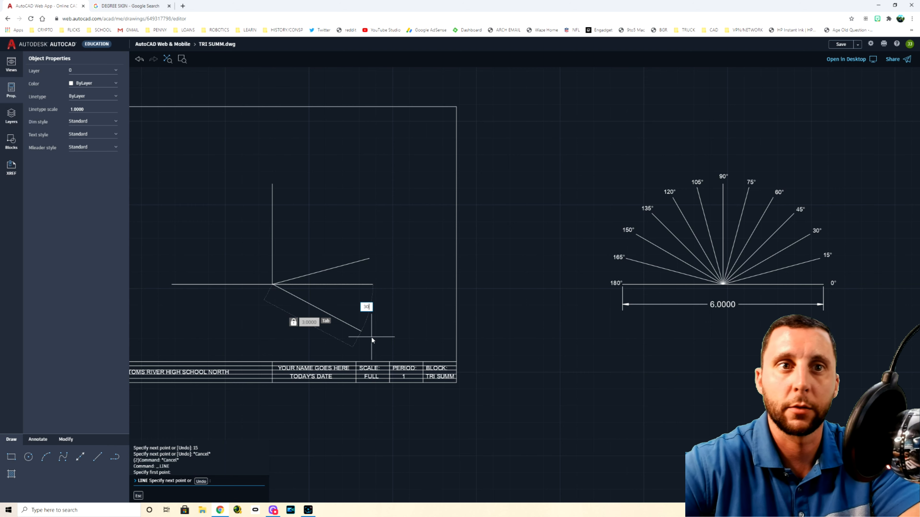
{"action": "key", "text": "Return"}
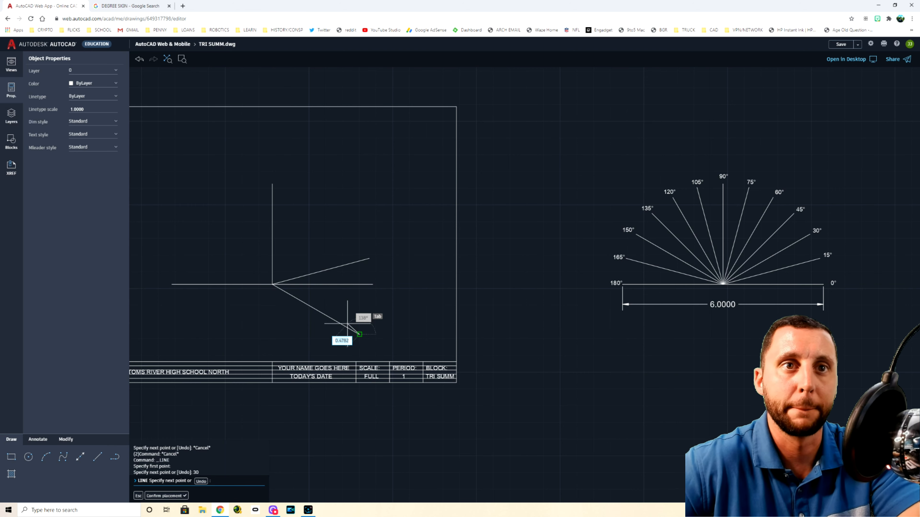
{"action": "key", "text": "Escape"}
{"action": "left_click", "coordinate": [339, 322]}
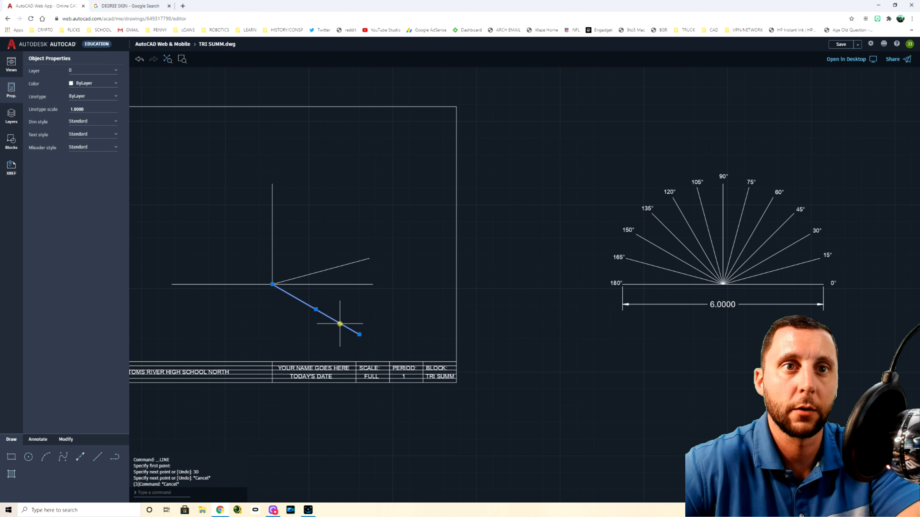
{"action": "key", "text": "Delete"}
Step: Draw a line 3 units long at 30° above the baseline's right half, starting from the baseline's midpoint
{"action": "left_click", "coordinate": [97, 457]}
{"action": "left_click", "coordinate": [272, 284]}
{"action": "type", "text": "3"}
{"action": "key", "text": "Tab"}
{"action": "type", "text": "30"}
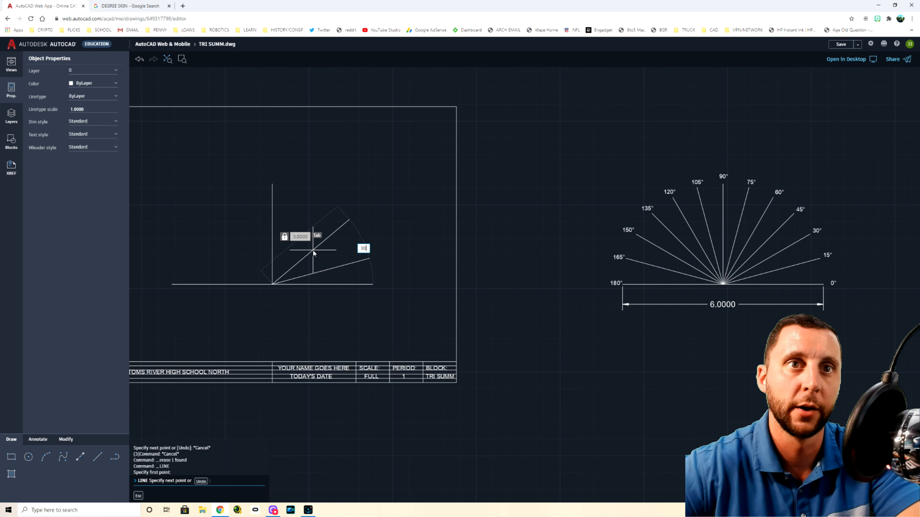
{"action": "key", "text": "Tab"}
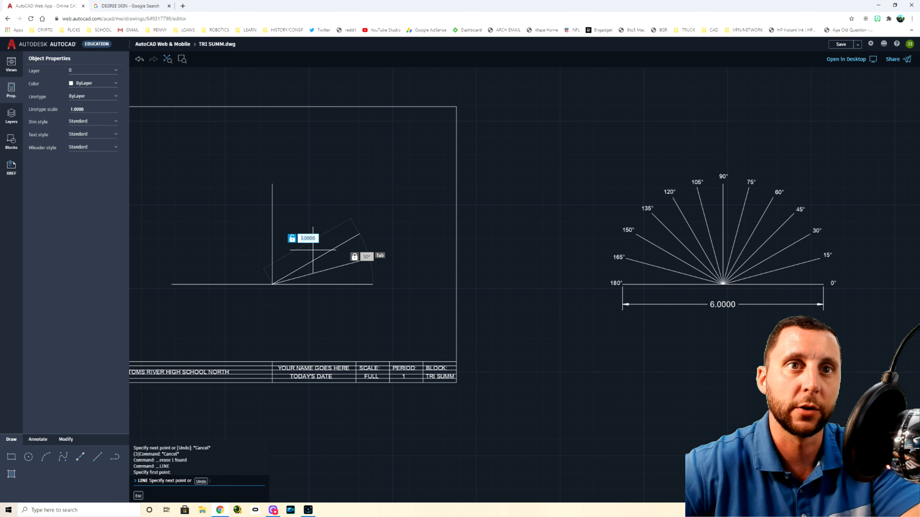
{"action": "key", "text": "Return"}
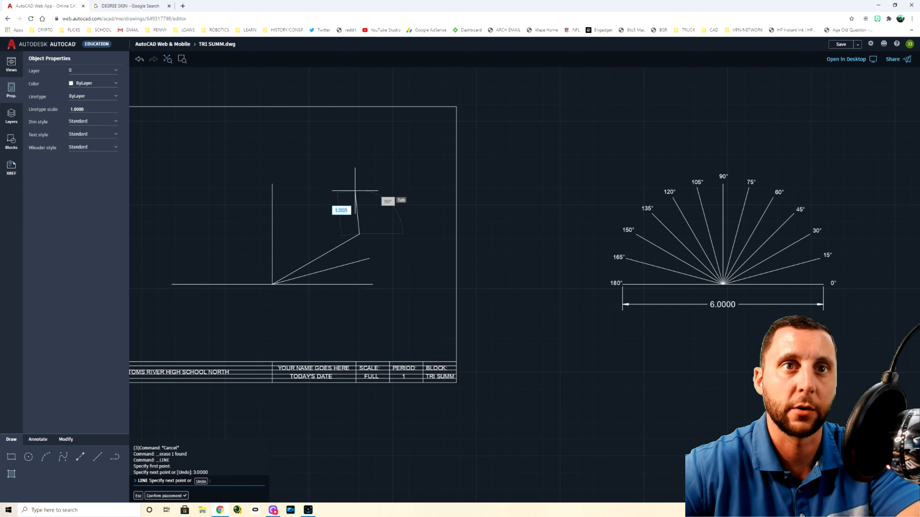
{"action": "key", "text": "Escape"}
Step: Draw a line 3 units long at 45° above the baseline's right half, starting from the baseline's midpoint
{"action": "left_click", "coordinate": [97, 456]}
{"action": "left_click", "coordinate": [272, 285]}
{"action": "type", "text": "3"}
{"action": "key", "text": "Tab"}
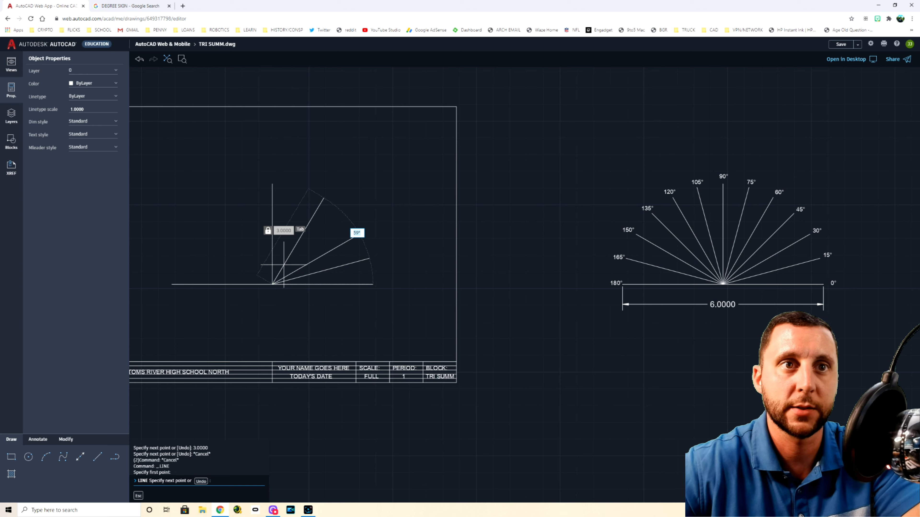
{"action": "type", "text": "45"}
{"action": "key", "text": "Tab"}
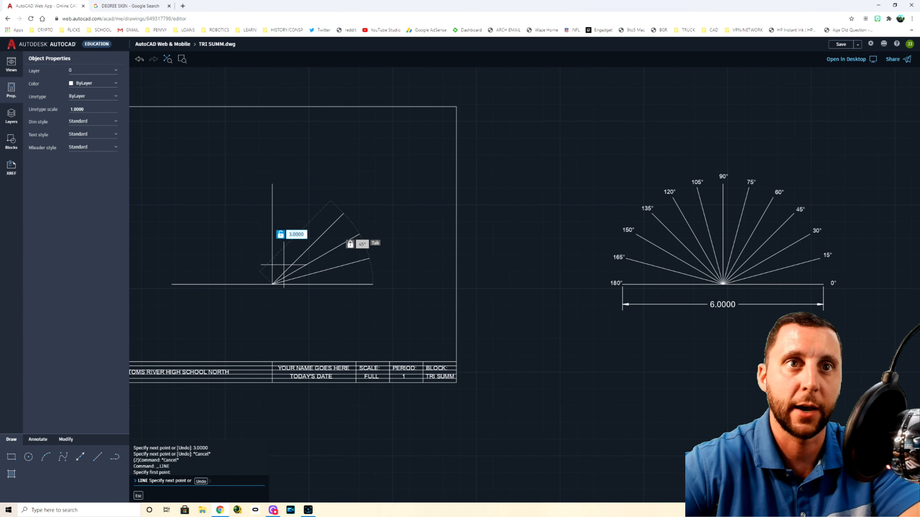
{"action": "key", "text": "Return"}
{"action": "key", "text": "Escape"}
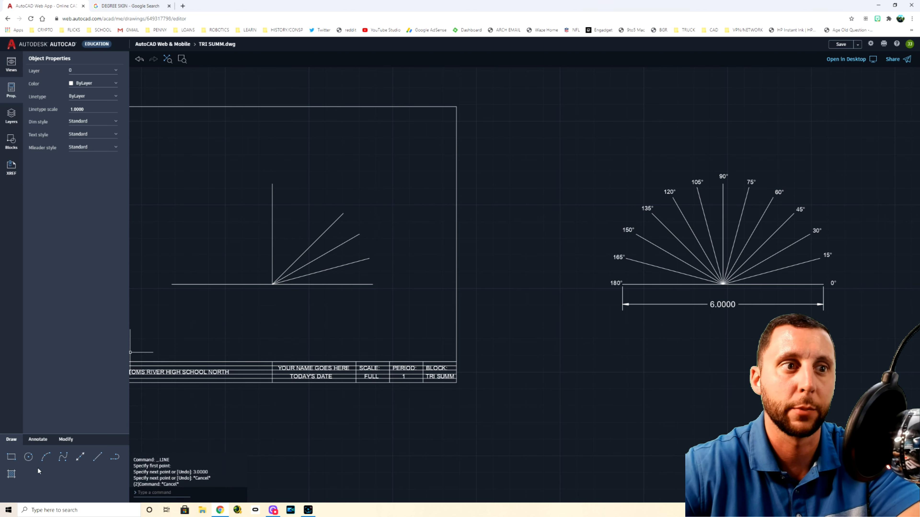
Step: Draw a line 3 units long at 60° above the baseline's right half, starting from the baseline's midpoint
{"action": "left_click", "coordinate": [80, 457]}
{"action": "left_click", "coordinate": [98, 457]}
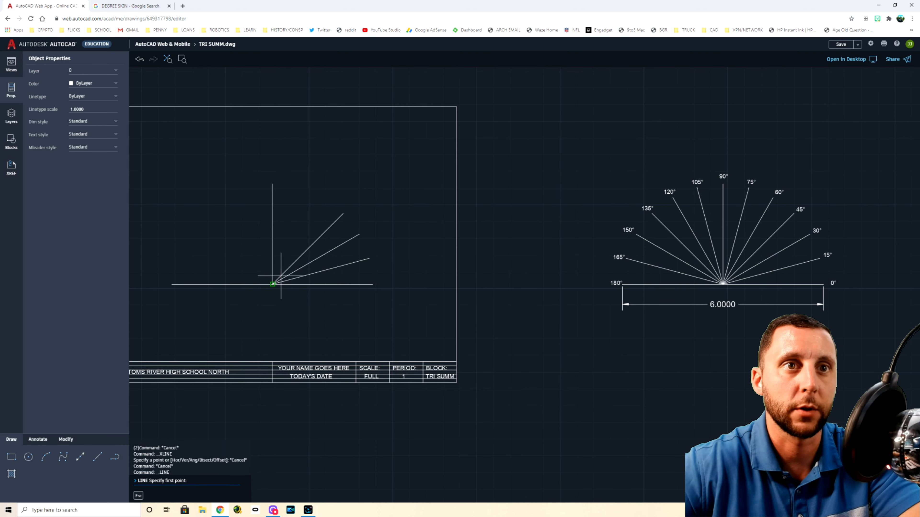
{"action": "left_click", "coordinate": [272, 285]}
{"action": "type", "text": "3"}
{"action": "key", "text": "Tab"}
{"action": "type", "text": "60"}
{"action": "key", "text": "Tab"}
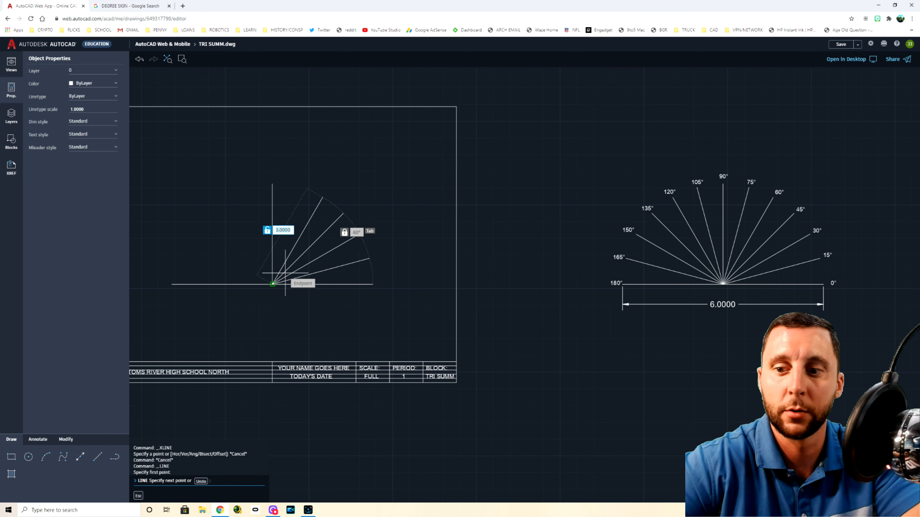
{"action": "key", "text": "Return"}
{"action": "key", "text": "Escape"}
{"action": "key", "text": "Escape"}
{"action": "key", "text": "Escape"}
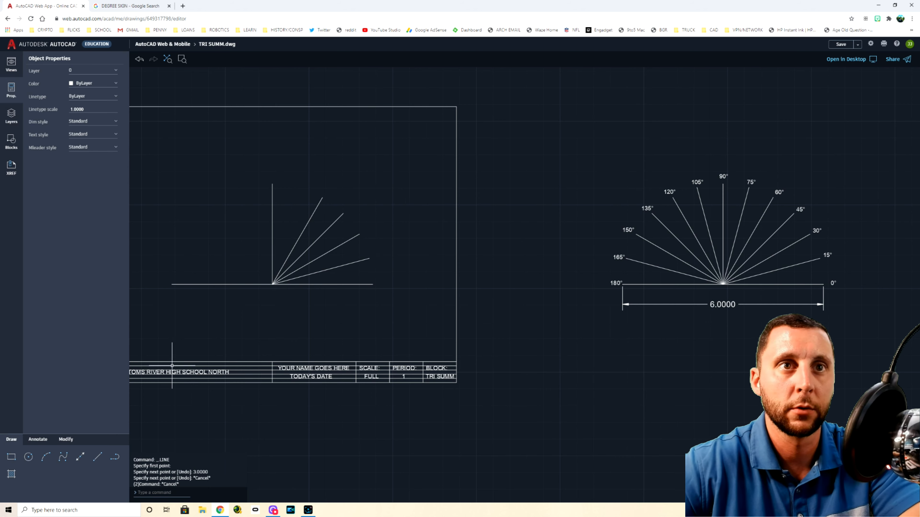
Step: Draw a line 3 units long at 75° above the baseline's right half, starting from the baseline's midpoint
{"action": "left_click", "coordinate": [80, 457]}
{"action": "left_click", "coordinate": [272, 284]}
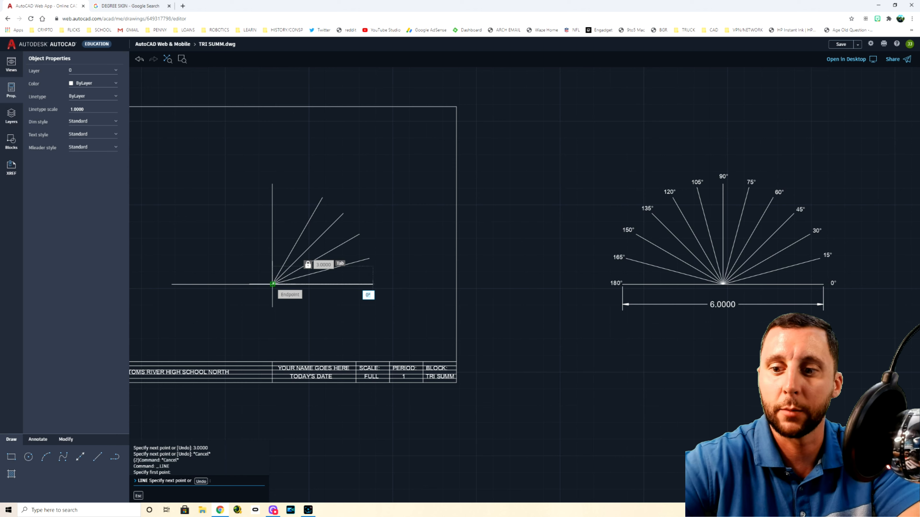
{"action": "type", "text": "75"}
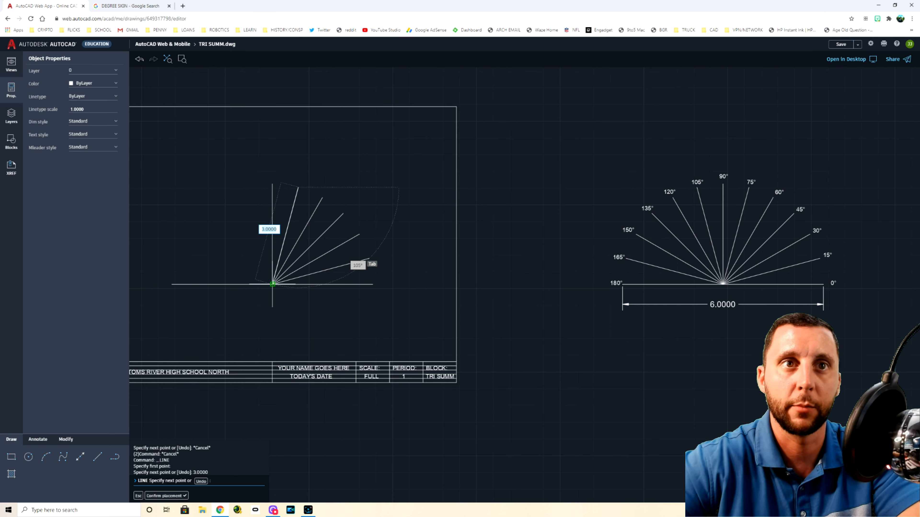
{"action": "key", "text": "Return"}
{"action": "key", "text": "Escape"}
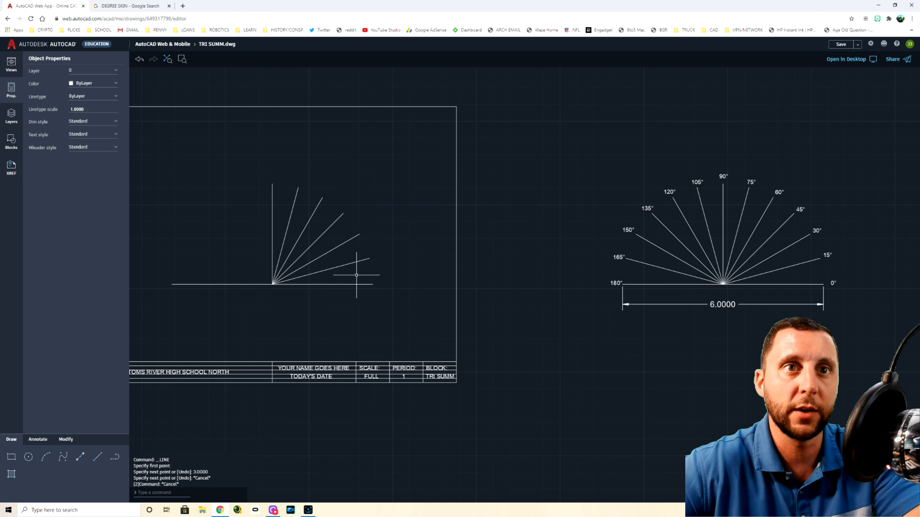
Step: Mirror the five angled lines across the center vertical line to the left side, keeping the source lines
{"action": "left_click", "coordinate": [357, 275]}
{"action": "left_click", "coordinate": [287, 210]}
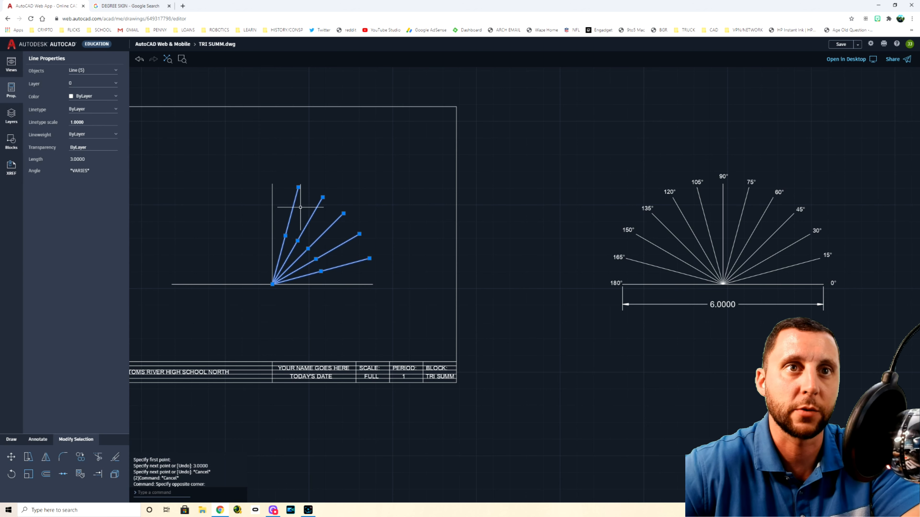
{"action": "type", "text": "MI"}
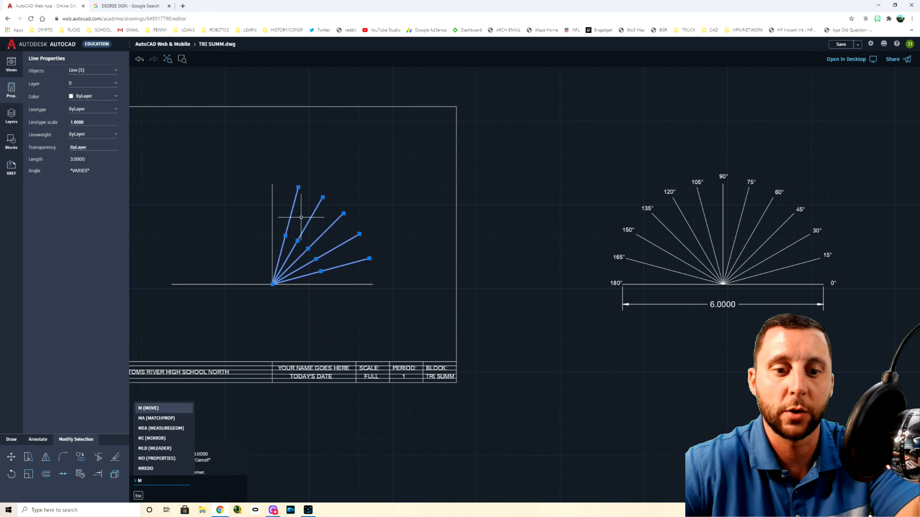
{"action": "left_click", "coordinate": [45, 458]}
{"action": "left_click", "coordinate": [273, 184]}
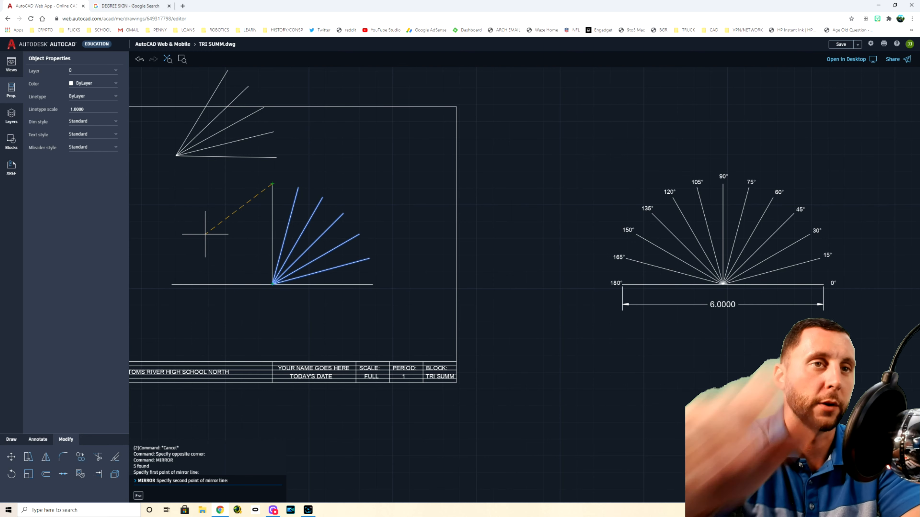
{"action": "left_click", "coordinate": [272, 284]}
{"action": "left_click", "coordinate": [165, 495]}
{"action": "middle_click_drag", "start_coordinate": [299, 458], "coordinate": [378, 456]}
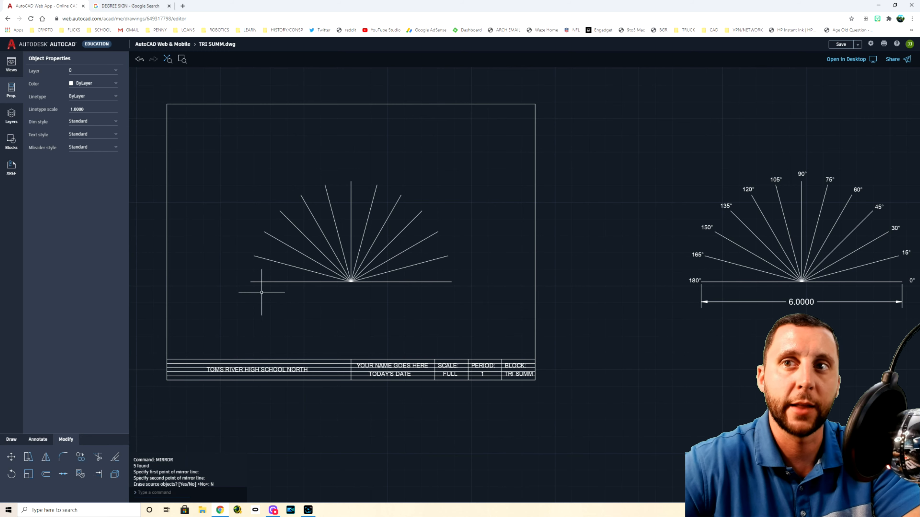
Step: Select the fan's twelve lines and review the lineweight options available for them
{"action": "left_click", "coordinate": [381, 293]}
{"action": "left_click", "coordinate": [327, 263]}
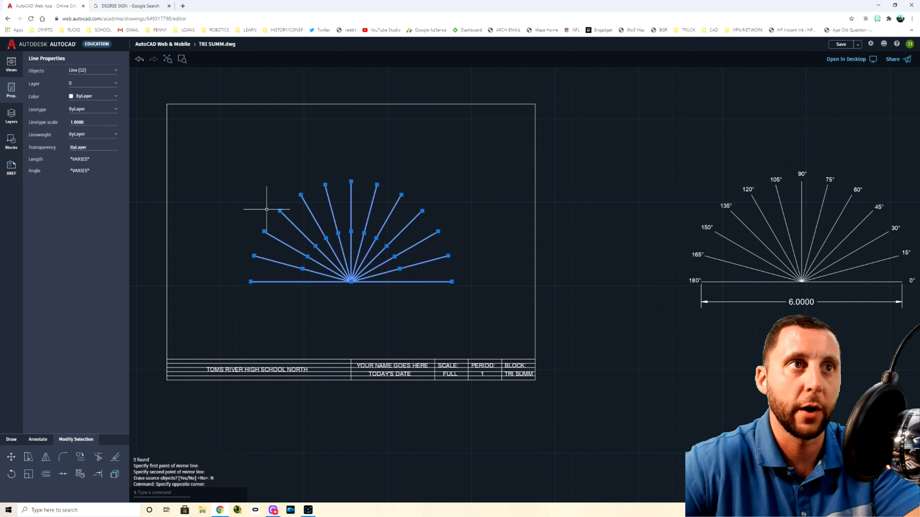
{"action": "left_click", "coordinate": [80, 134]}
{"action": "scroll", "coordinate": [87, 194], "scroll_direction": "down", "scroll_amount": 2}
{"action": "key", "text": "Escape"}
Step: Dimension the baseline's full length between its two endpoints, placing the dimension line below the fan
{"action": "left_click", "coordinate": [38, 439]}
{"action": "left_click", "coordinate": [11, 457]}
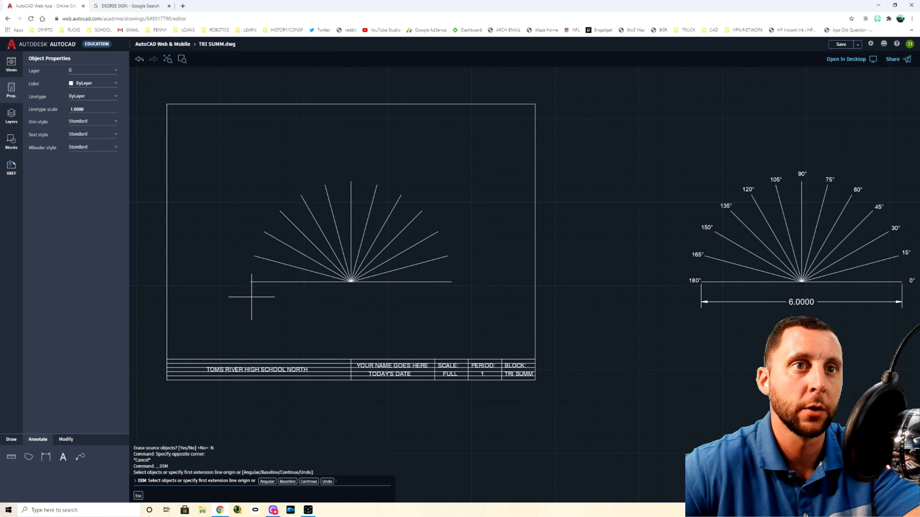
{"action": "left_click", "coordinate": [250, 281]}
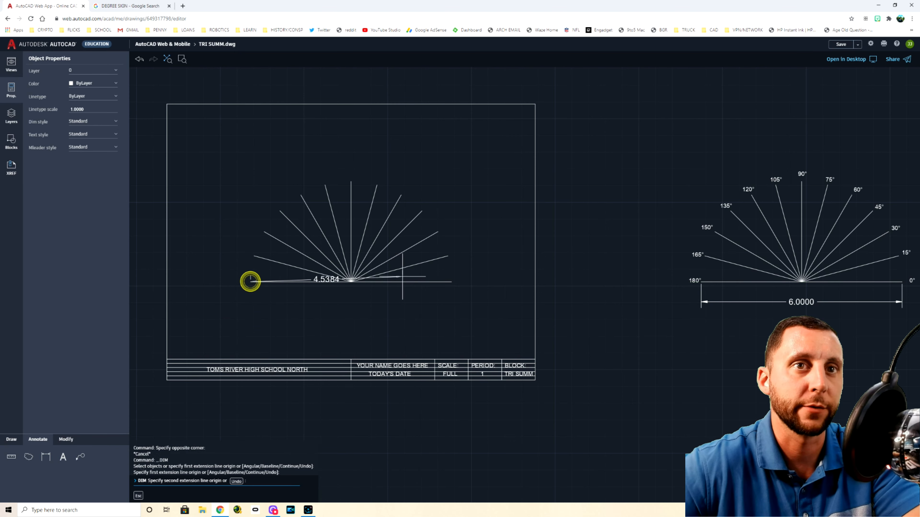
{"action": "left_click", "coordinate": [452, 282]}
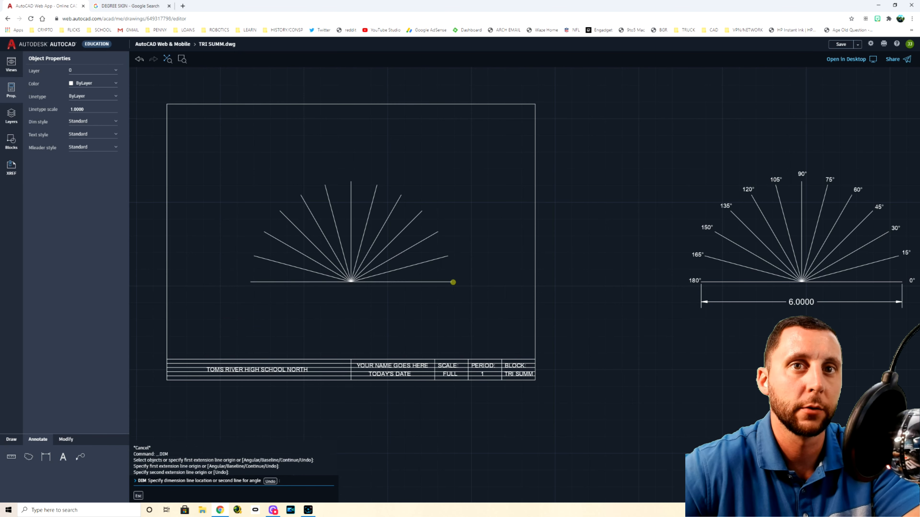
{"action": "left_click", "coordinate": [402, 306]}
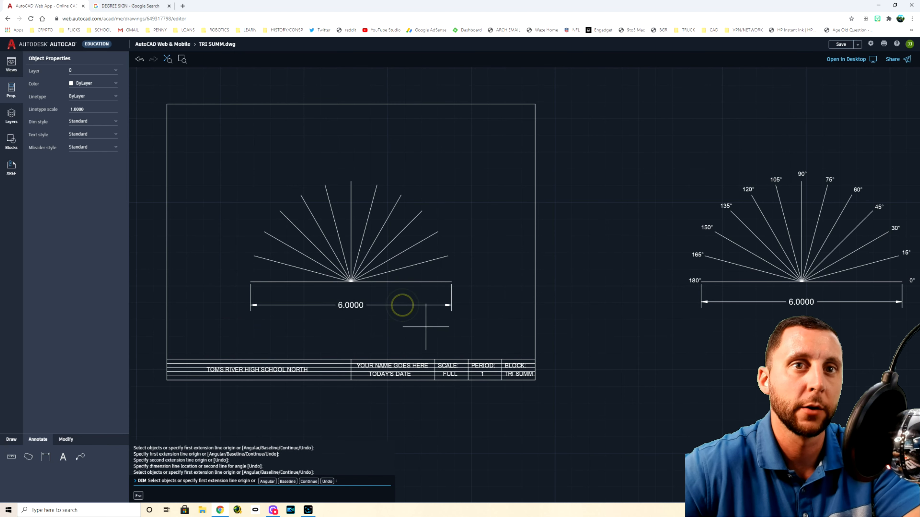
Step: Start a multiline text label just beyond the baseline's right end with text height 0.125
{"action": "left_click", "coordinate": [63, 457]}
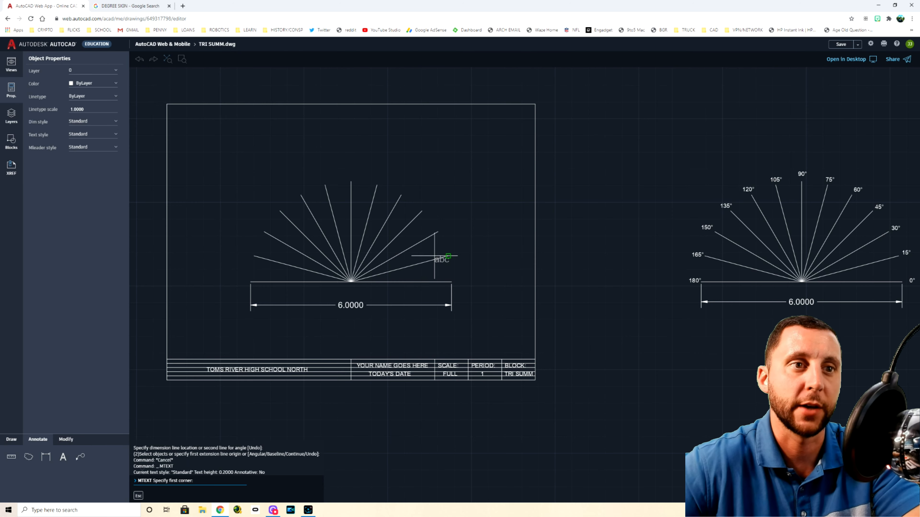
{"action": "scroll", "coordinate": [455, 271], "scroll_direction": "up", "scroll_amount": 3}
{"action": "left_click", "coordinate": [458, 278]}
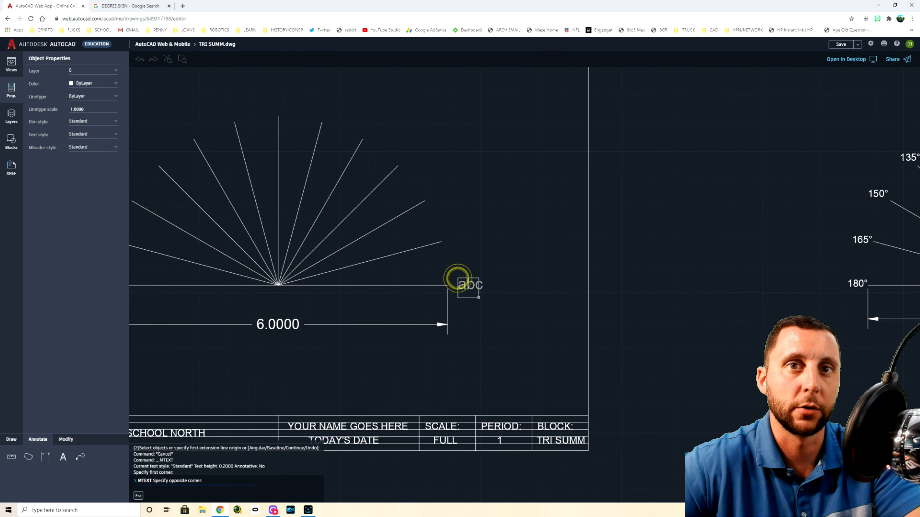
{"action": "left_click", "coordinate": [488, 301]}
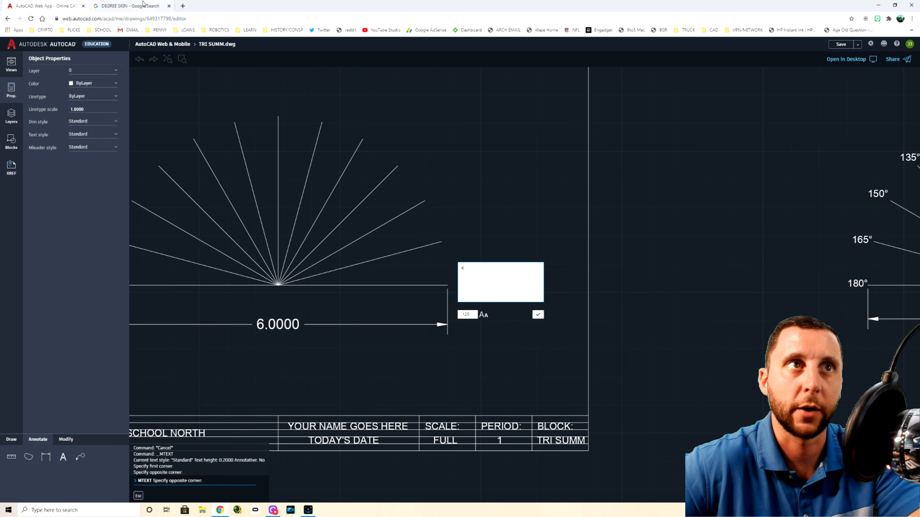
Step: Switch to the Google results for the degree sign, copy the degree symbol from a result title, and return to the AutoCAD drawing
{"action": "left_click", "coordinate": [129, 6]}
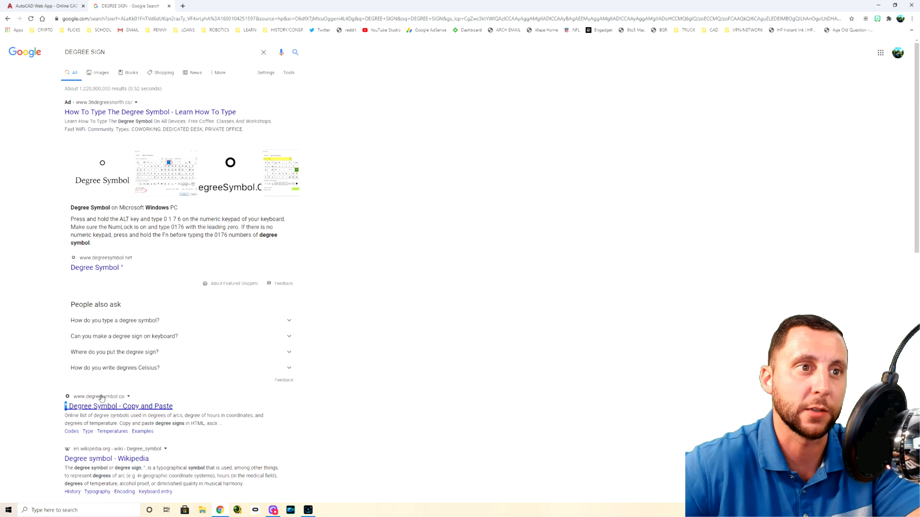
{"action": "right_click", "coordinate": [65, 408]}
{"action": "left_click_drag", "start_coordinate": [66, 408], "coordinate": [65, 409]}
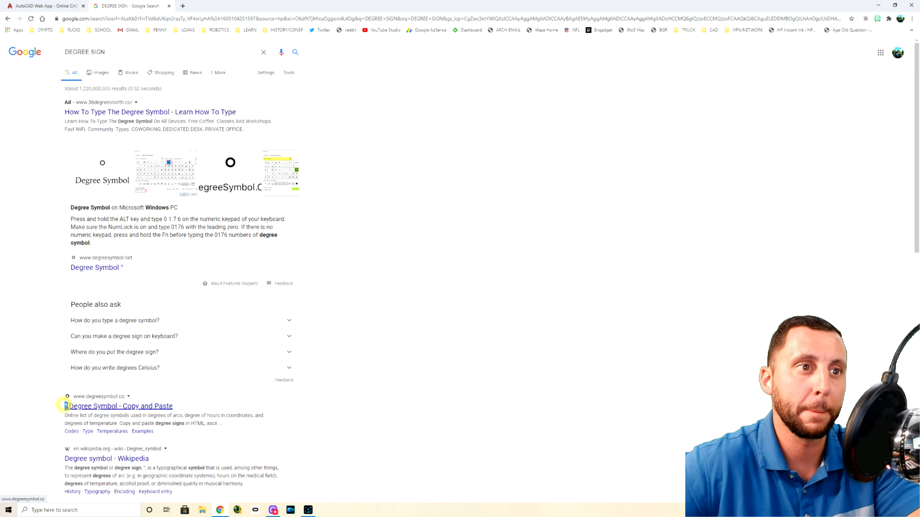
{"action": "right_click", "coordinate": [66, 407]}
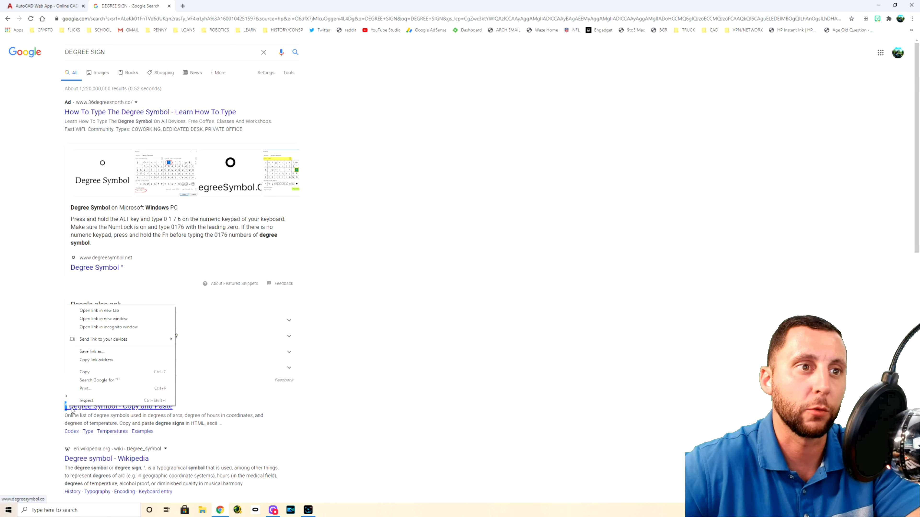
{"action": "left_click", "coordinate": [95, 373]}
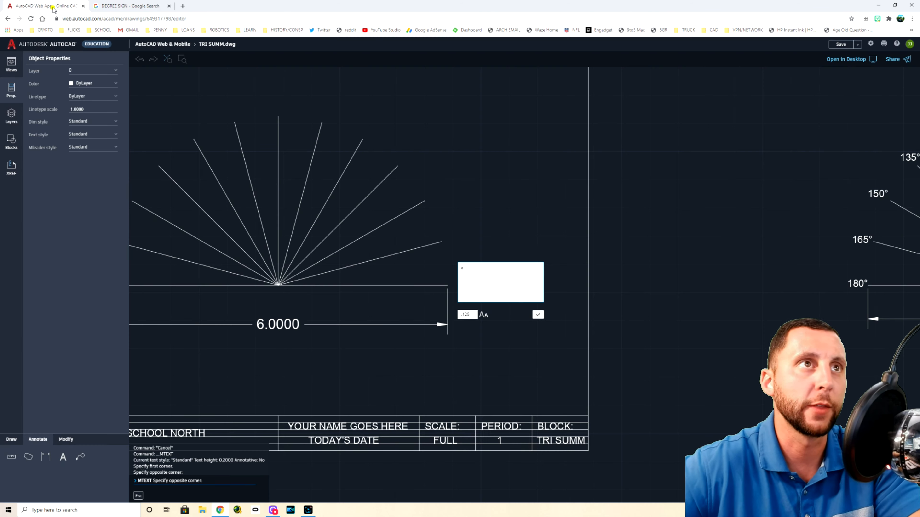
{"action": "left_click", "coordinate": [45, 6]}
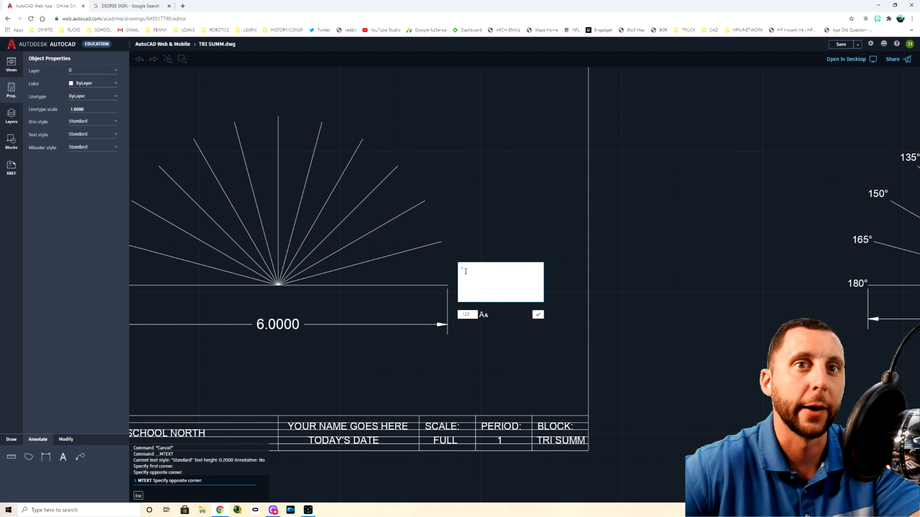
Step: Paste the degree symbol after the zero to complete the baseline's label as 0°
{"action": "left_click", "coordinate": [482, 268]}
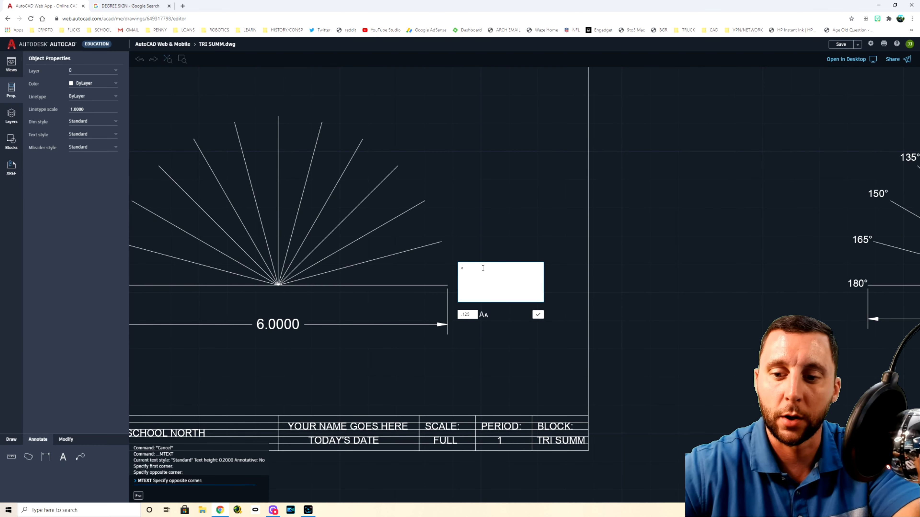
{"action": "key", "text": "ctrl+v"}
{"action": "left_click", "coordinate": [538, 314]}
Step: Copy the 0° label to the outer ends of the five angled lines on the fan's right half
{"action": "left_click", "coordinate": [463, 281]}
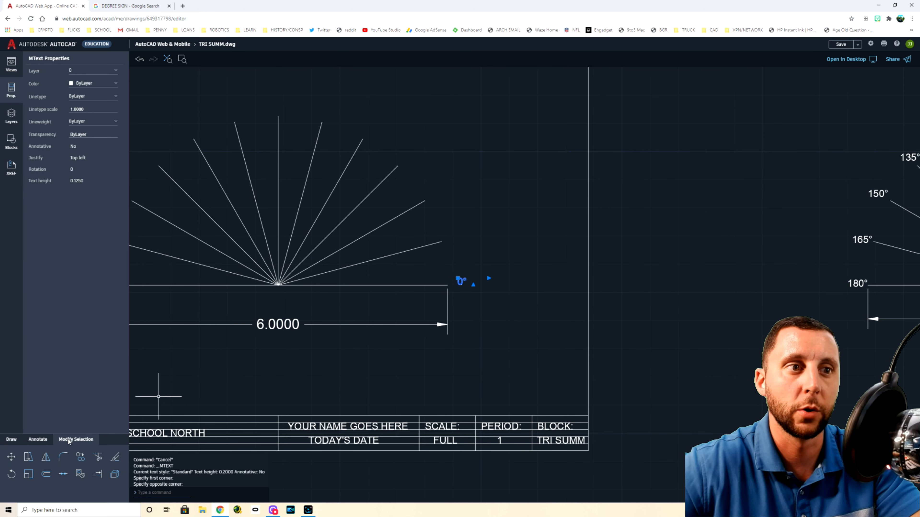
{"action": "left_click", "coordinate": [80, 458]}
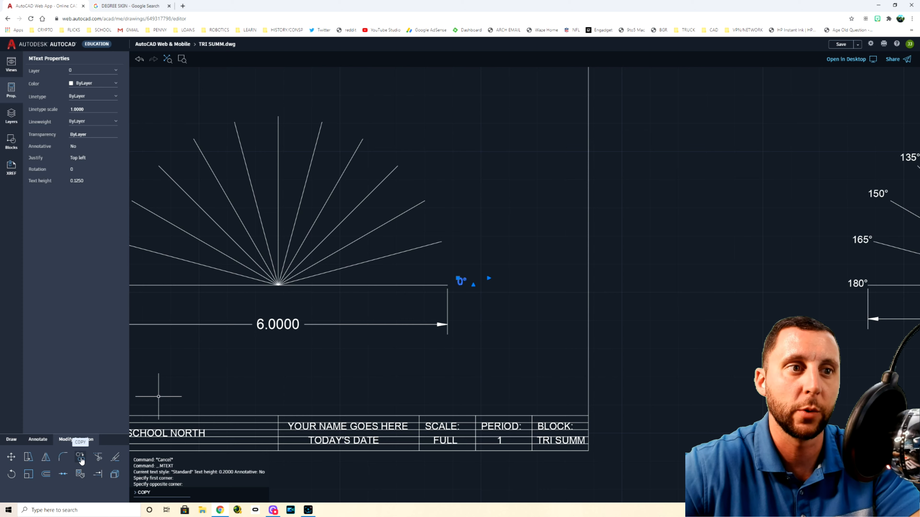
{"action": "left_click", "coordinate": [80, 458]}
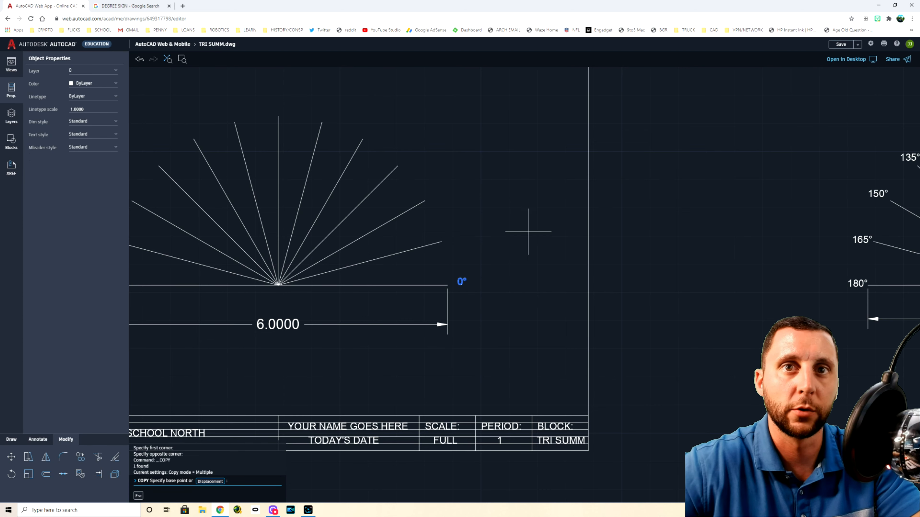
{"action": "middle_click_drag", "start_coordinate": [644, 272], "coordinate": [623, 320]}
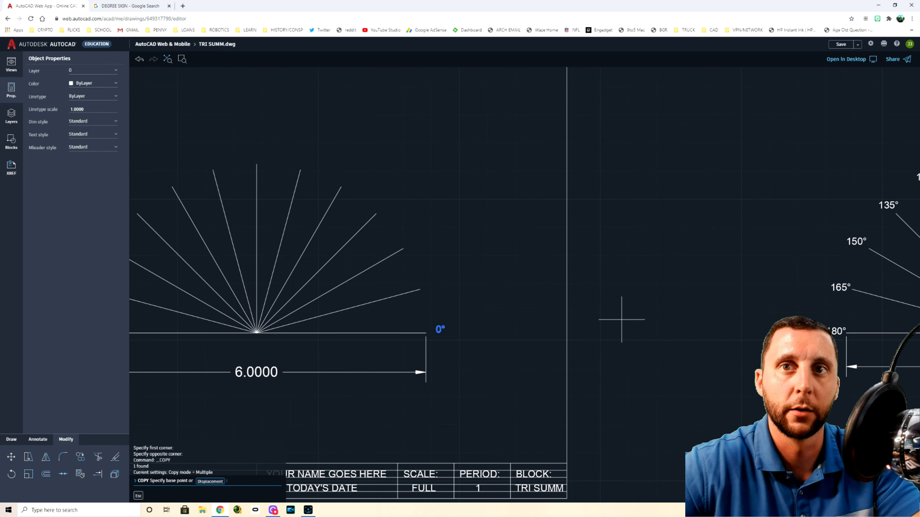
{"action": "left_click", "coordinate": [511, 314]}
{"action": "left_click", "coordinate": [499, 271]}
{"action": "left_click", "coordinate": [483, 231]}
{"action": "left_click", "coordinate": [455, 194]}
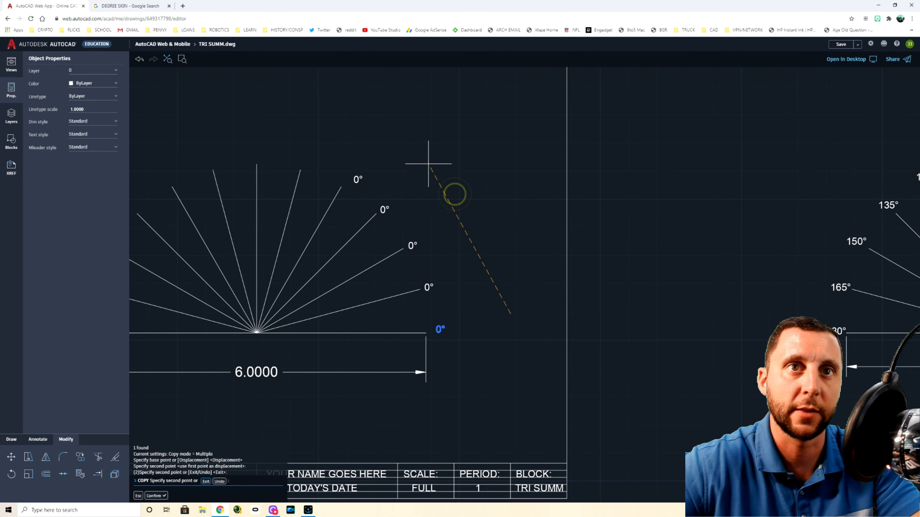
{"action": "left_click", "coordinate": [419, 161]}
{"action": "left_click", "coordinate": [377, 143]}
{"action": "key", "text": "Escape"}
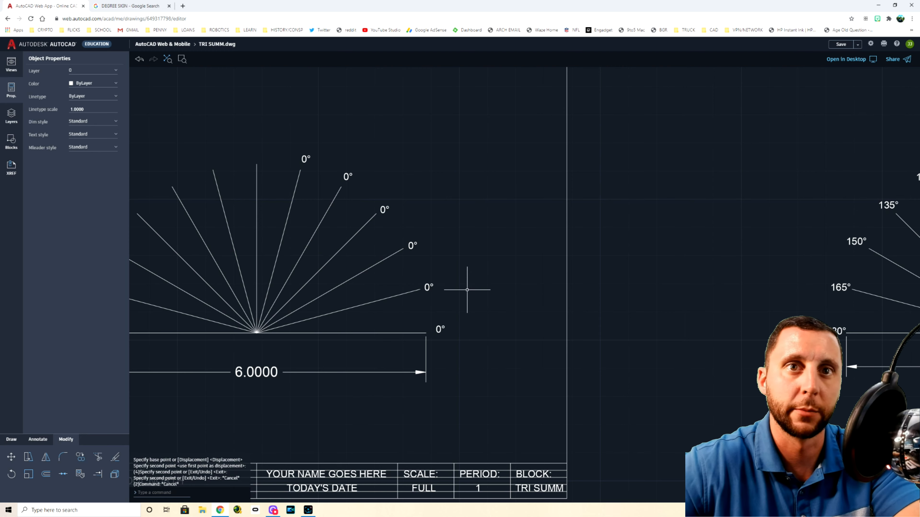
Step: Change the copied labels on the first three angled lines above the baseline's right half to 15°, 30° and 45°
{"action": "double_click", "coordinate": [428, 287]}
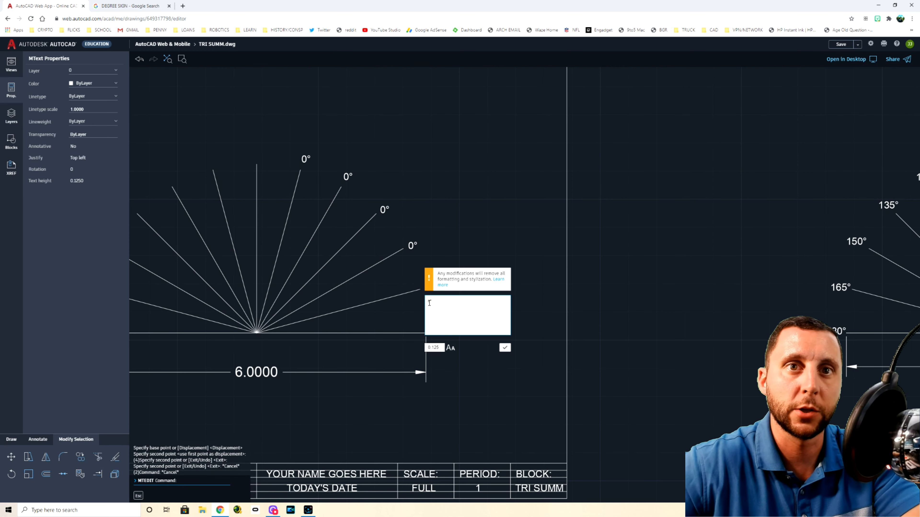
{"action": "type", "text": "15"}
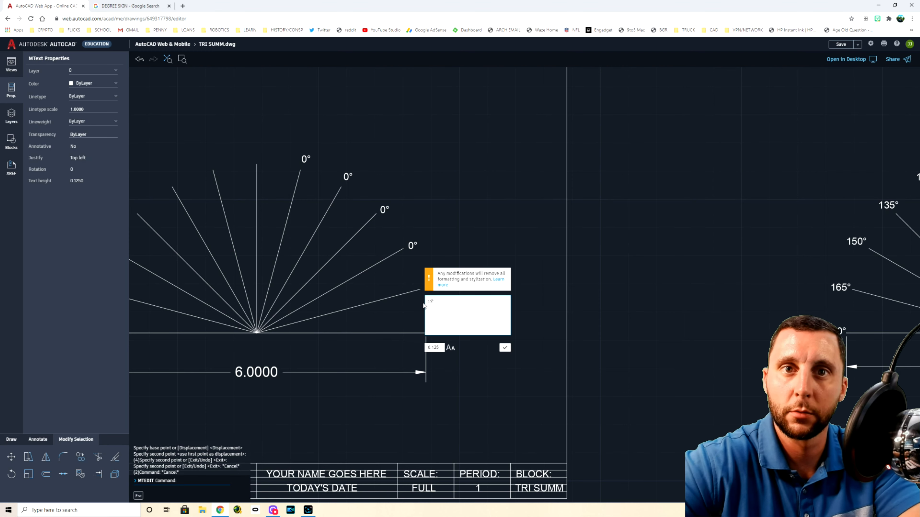
{"action": "left_click", "coordinate": [505, 348]}
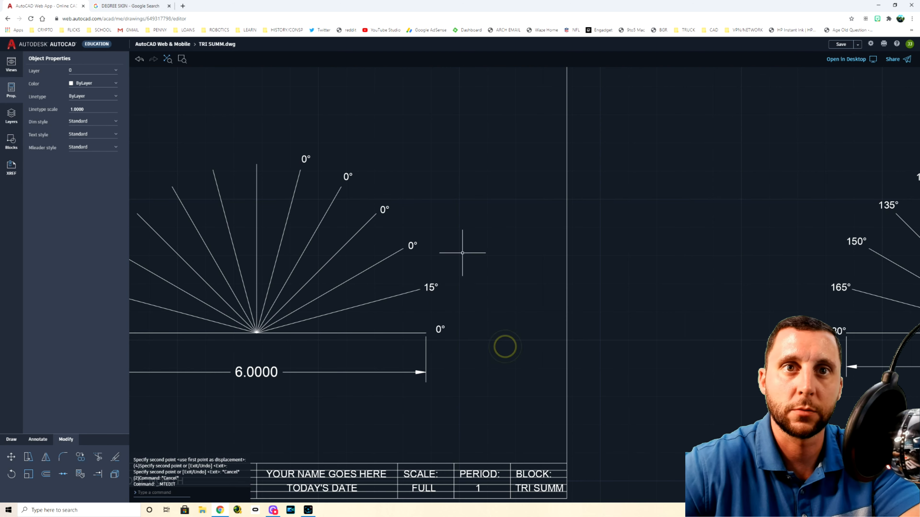
{"action": "left_click", "coordinate": [410, 246]}
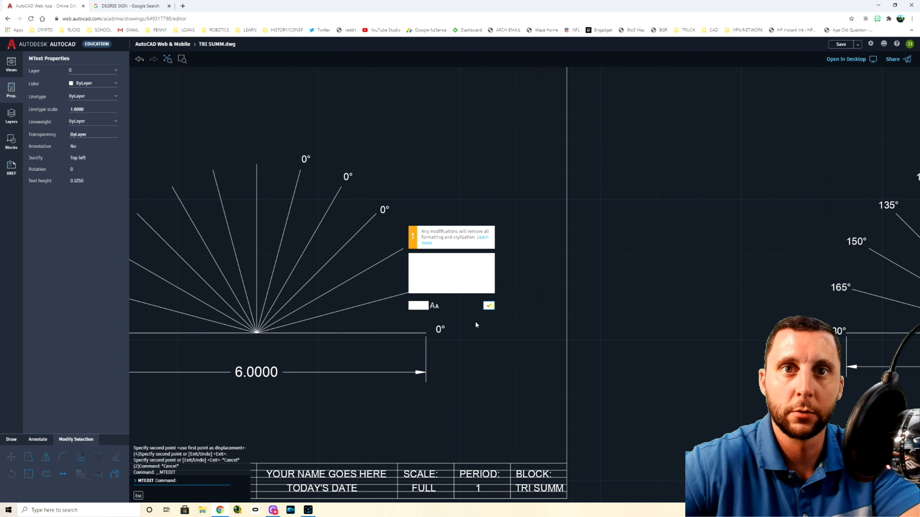
{"action": "left_click", "coordinate": [488, 305]}
{"action": "double_click", "coordinate": [385, 210]}
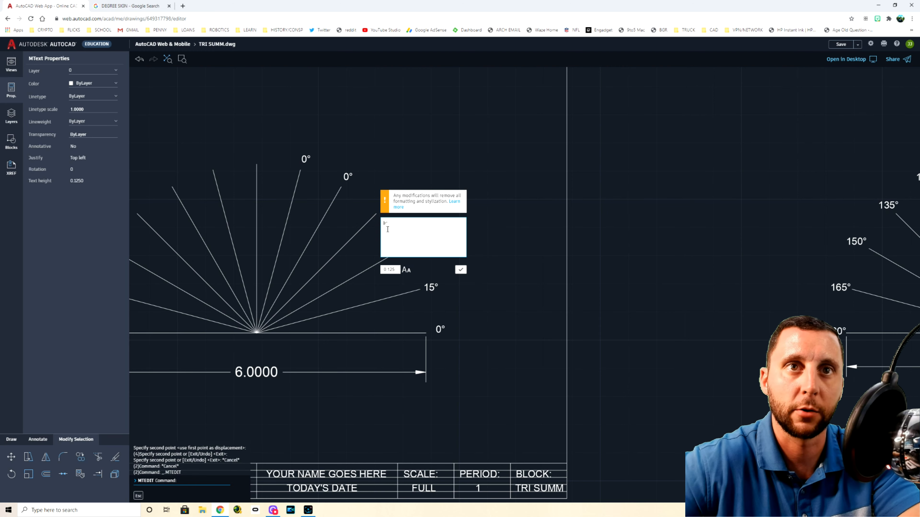
{"action": "type", "text": "45"}
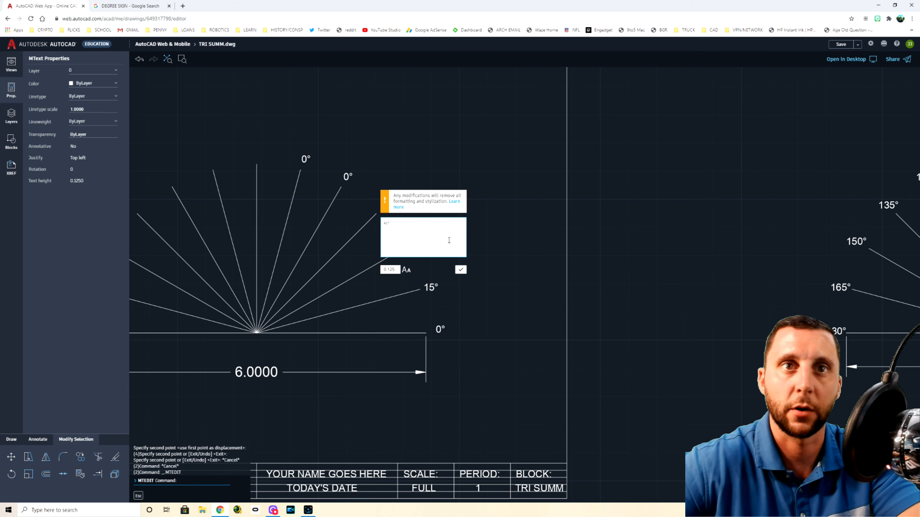
{"action": "left_click", "coordinate": [460, 268]}
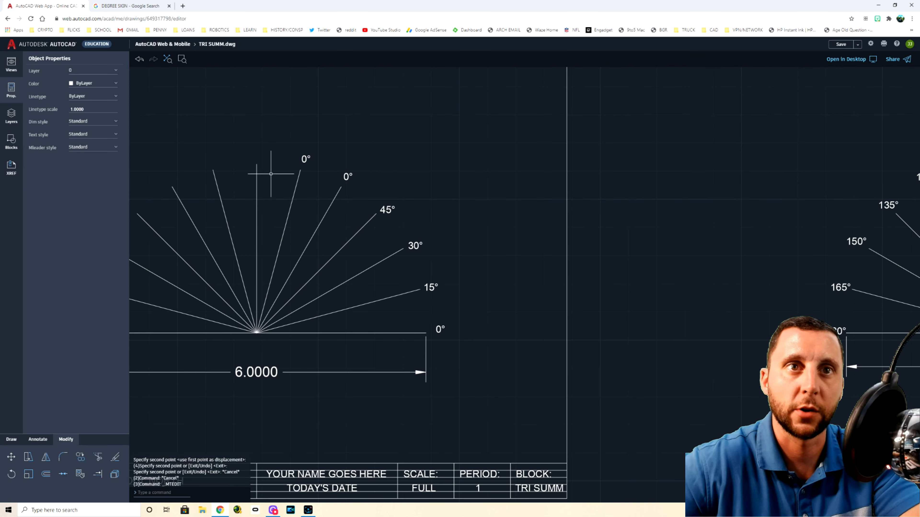
Step: Delete the reference fan with its labels and dimension outside the border, and fit the remaining drawing in view
{"action": "scroll", "coordinate": [236, 226], "scroll_direction": "down", "scroll_amount": 4}
{"action": "middle_click_drag", "start_coordinate": [396, 261], "coordinate": [294, 240]}
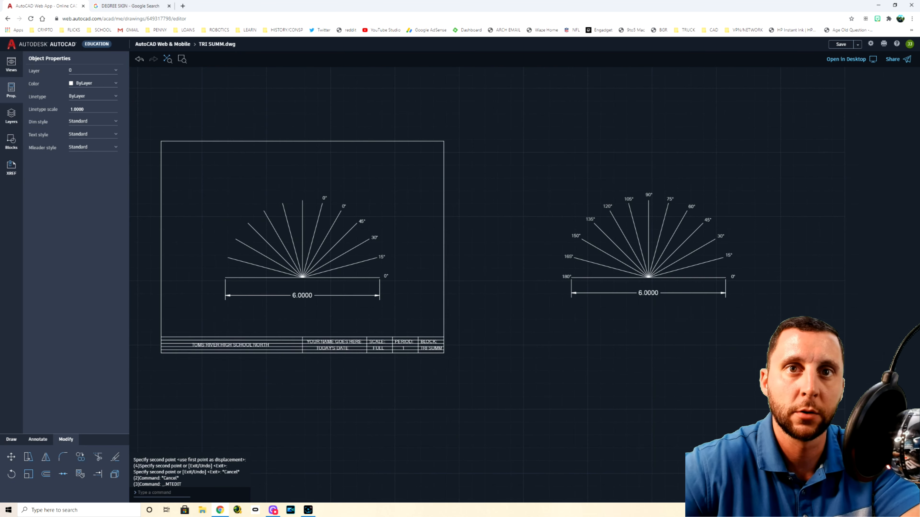
{"action": "left_click", "coordinate": [530, 173]}
{"action": "left_click", "coordinate": [795, 331]}
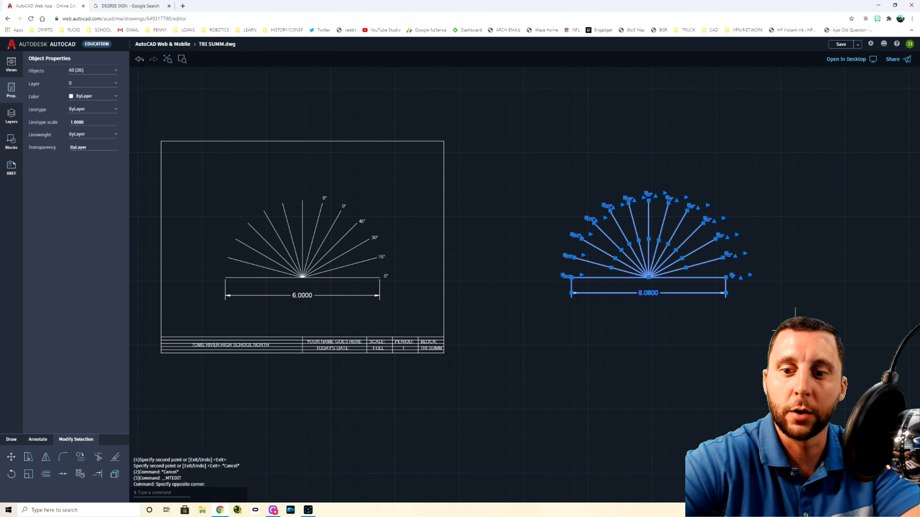
{"action": "key", "text": "Delete"}
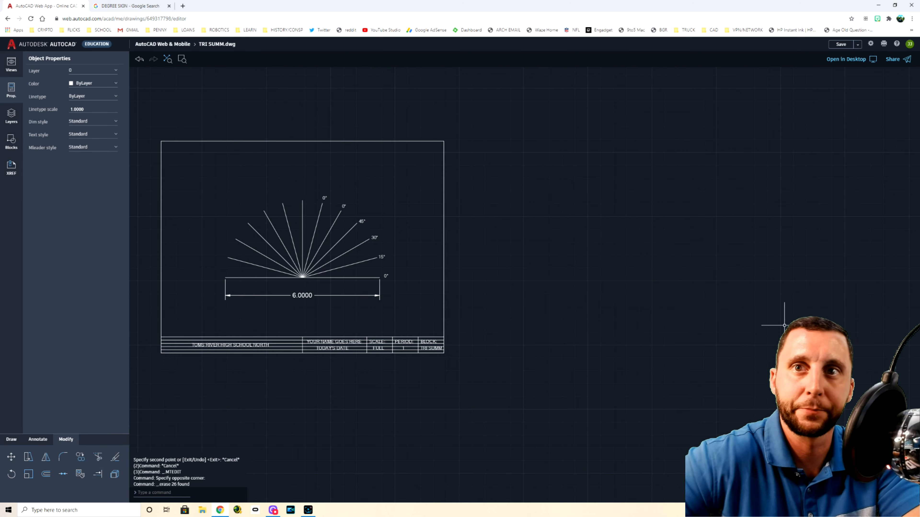
{"action": "left_click", "coordinate": [167, 58]}
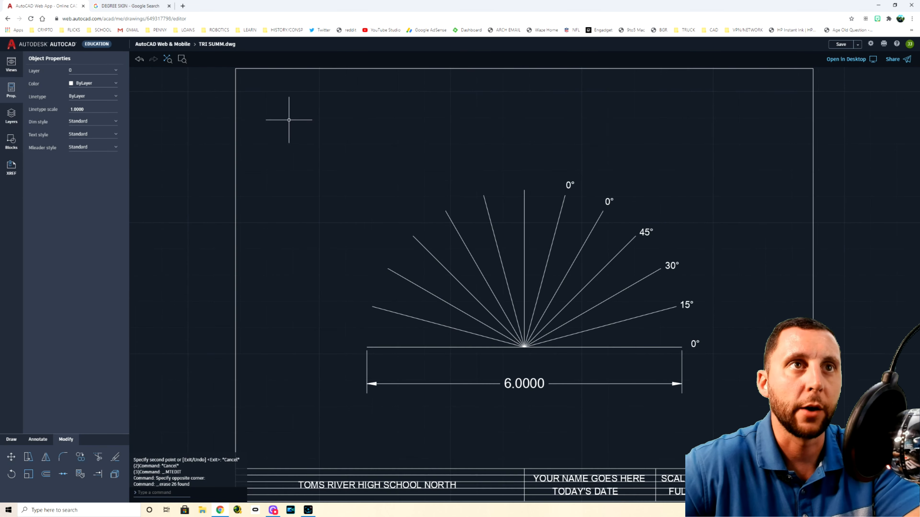